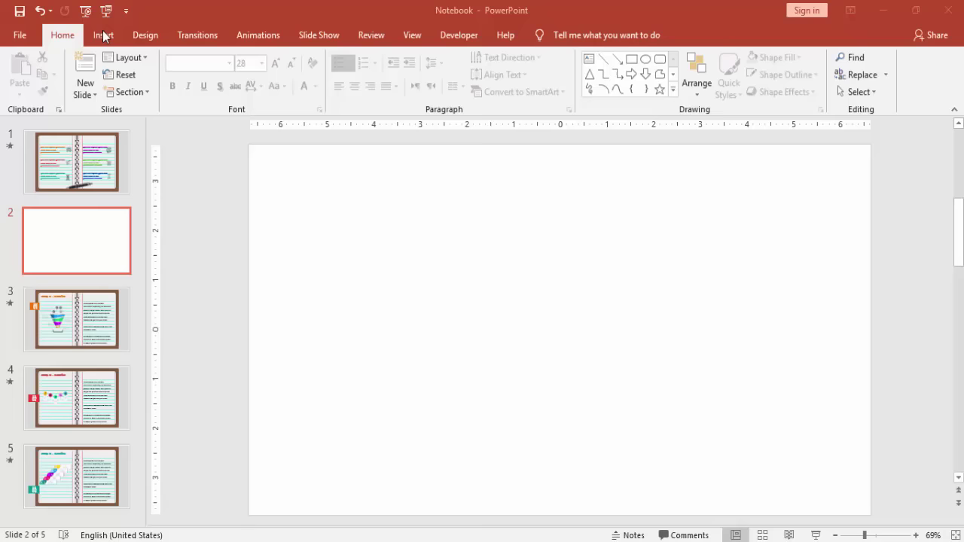
- Draw a rounded rectangle and size it 7 inches high by 10.5 inches wide
left_click(104, 35)
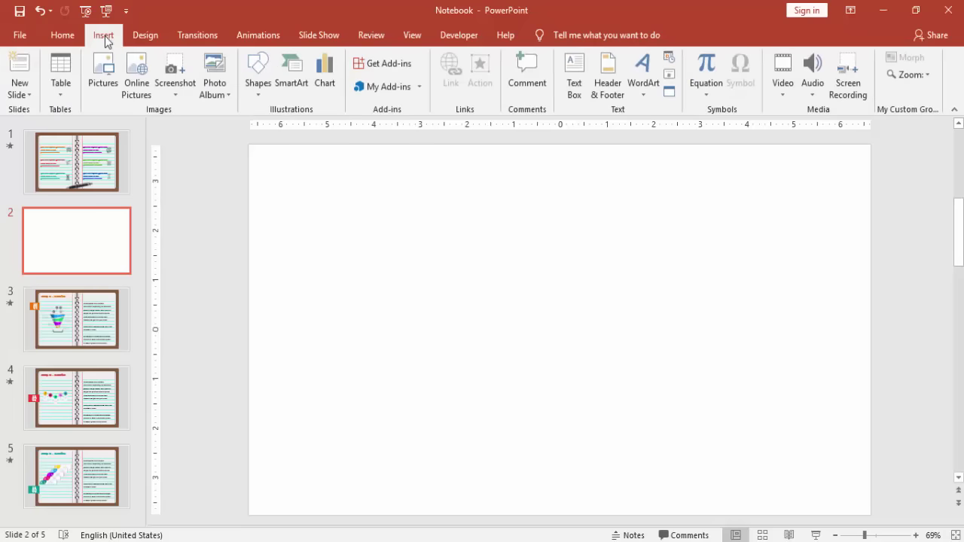
left_click(252, 98)
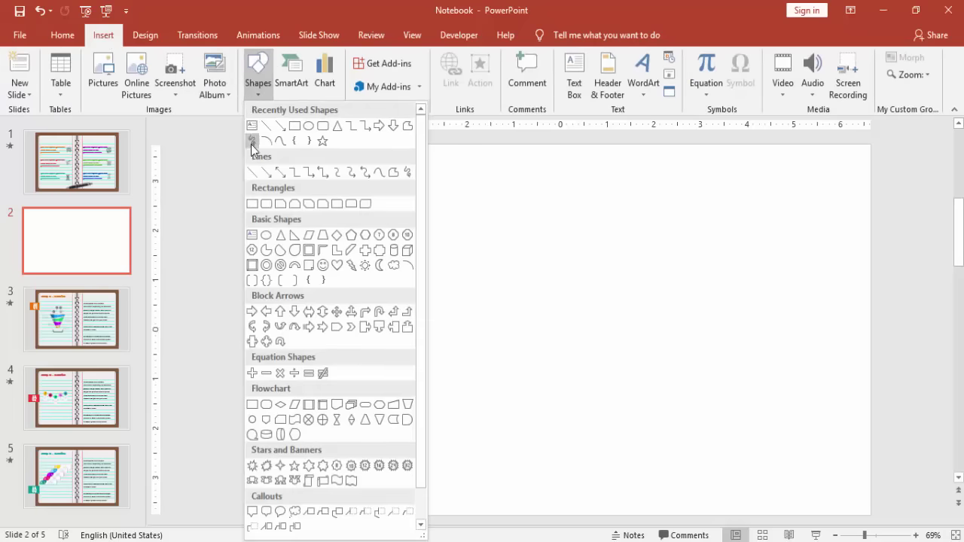
left_click(265, 207)
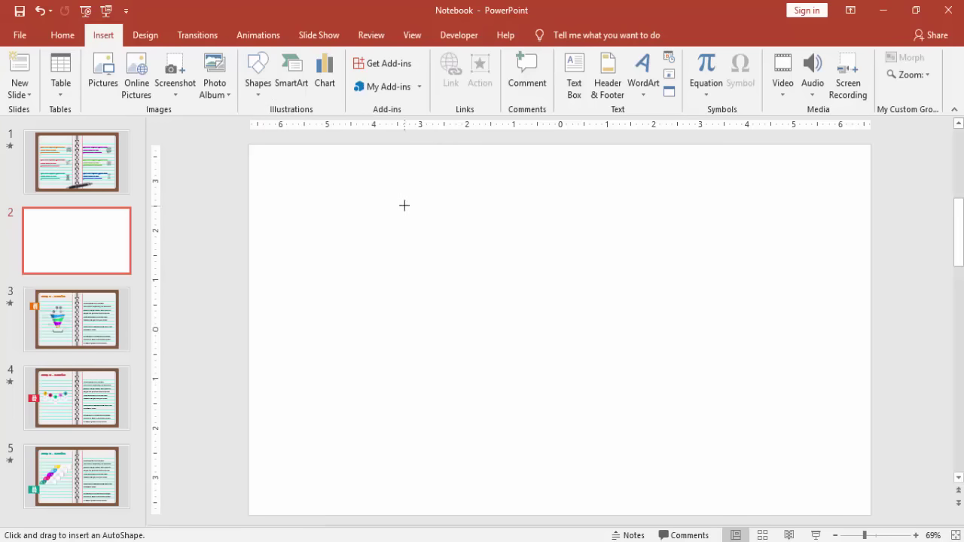
left_click(392, 205)
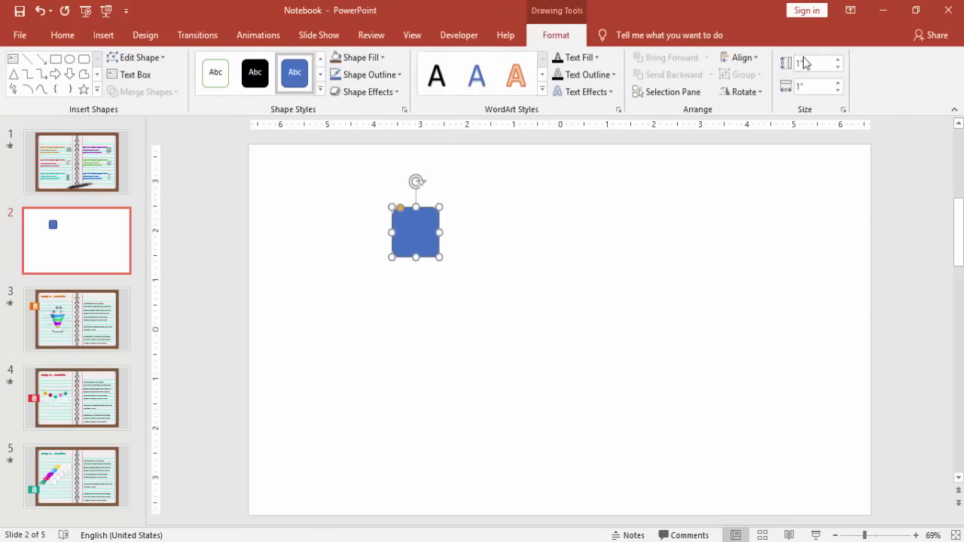
left_click(827, 63)
type("7")
left_click(812, 86)
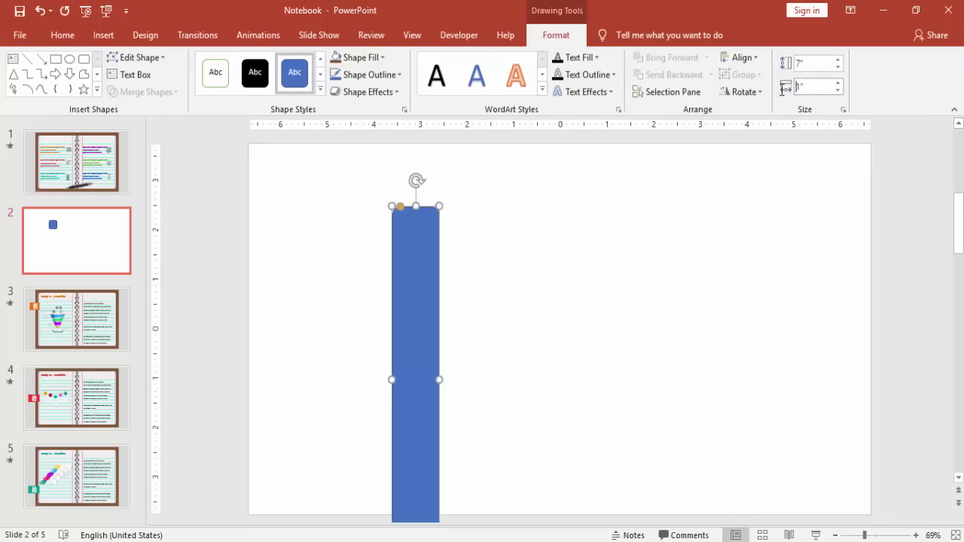
type("1")
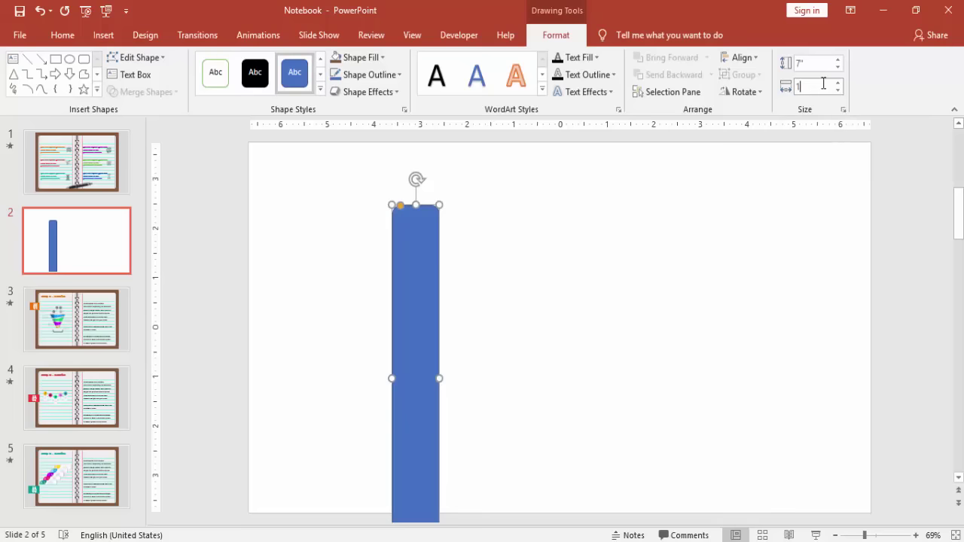
type("0.5")
key("Return")
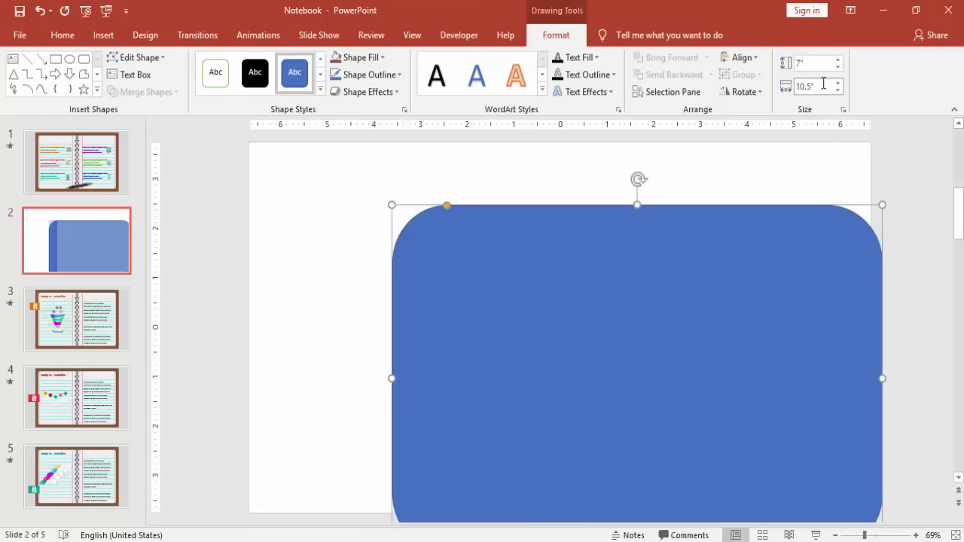
- Make the rectangle's corners fully square and centre it horizontally and vertically on the slide
left_click_drag(641, 280, 585, 236)
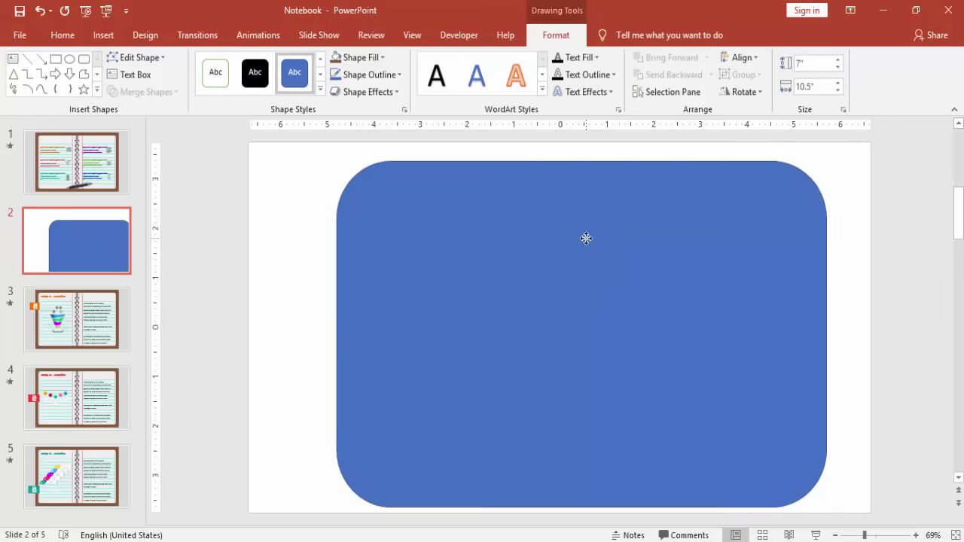
left_click_drag(391, 166, 343, 169)
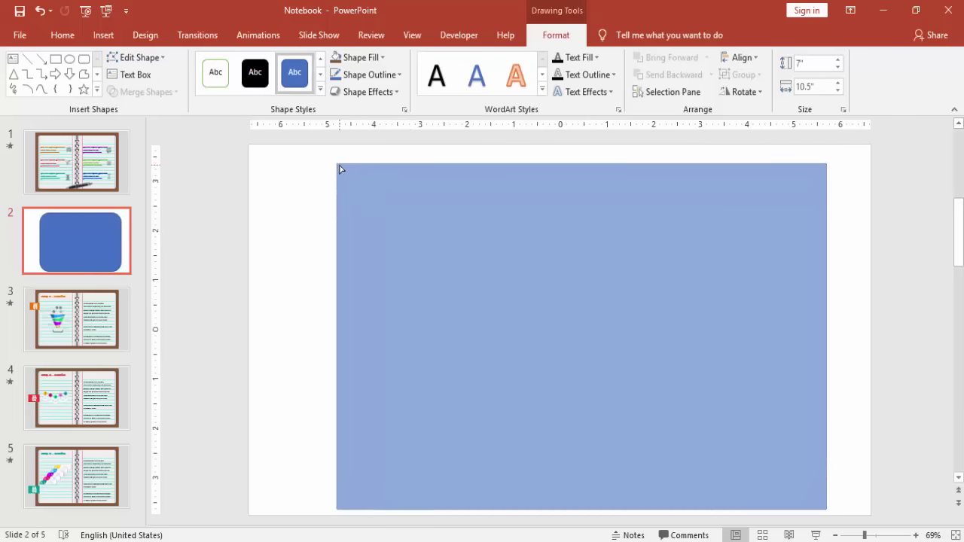
left_click_drag(343, 169, 341, 165)
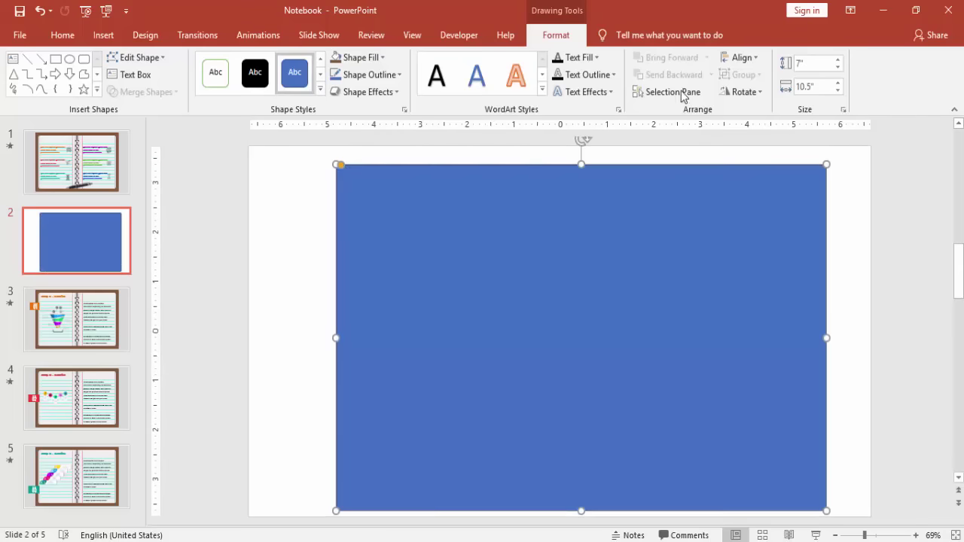
left_click(742, 58)
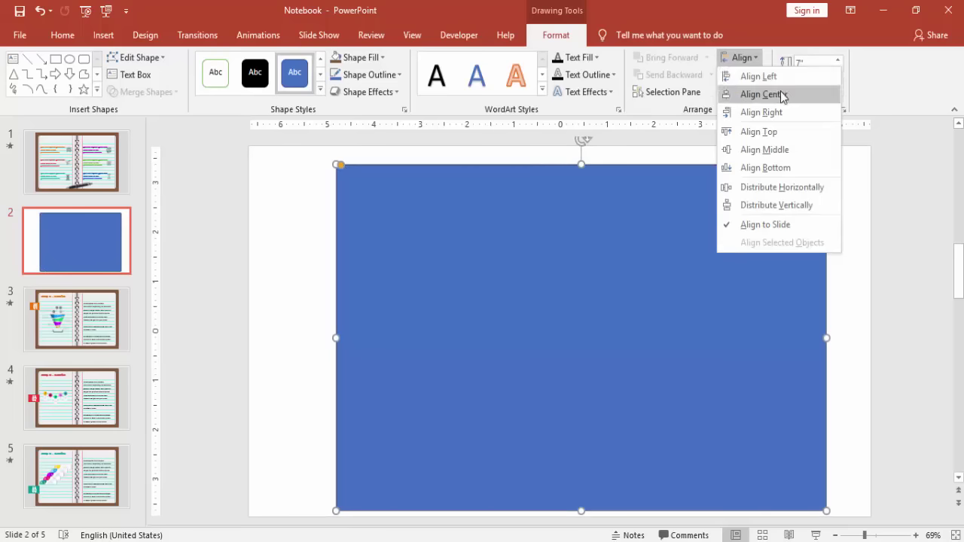
left_click(769, 95)
left_click(752, 58)
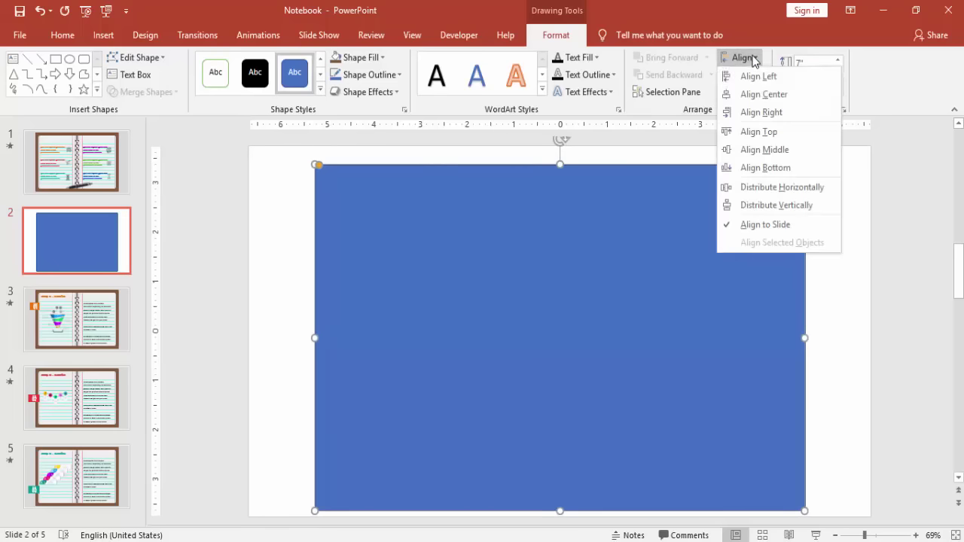
left_click(774, 150)
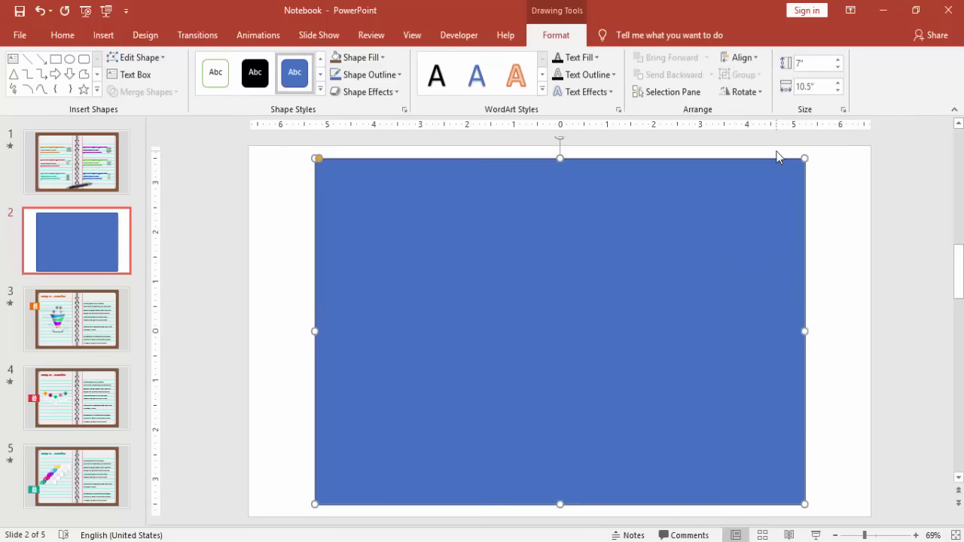
- Remove the rectangle's outline and fill it brown
left_click(894, 290)
left_click(510, 259)
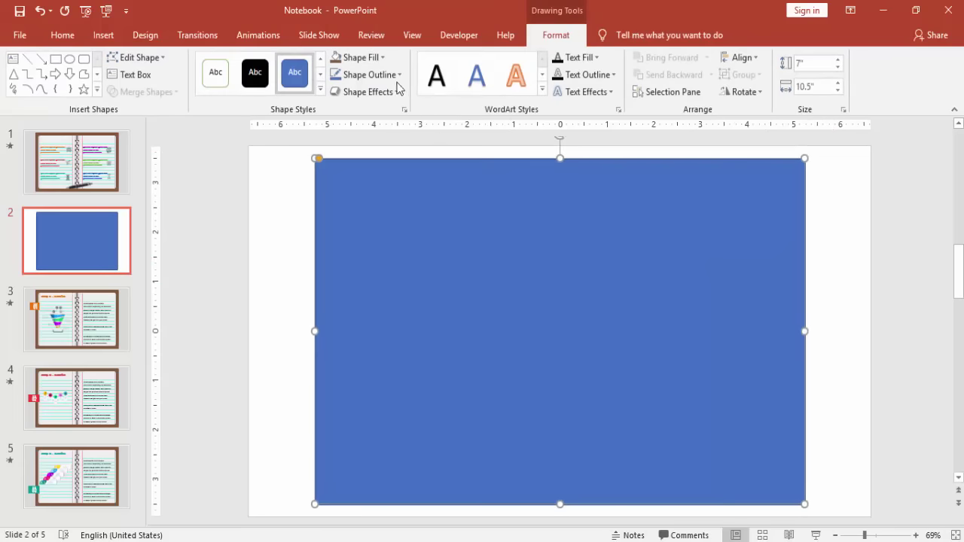
left_click(394, 78)
left_click(363, 236)
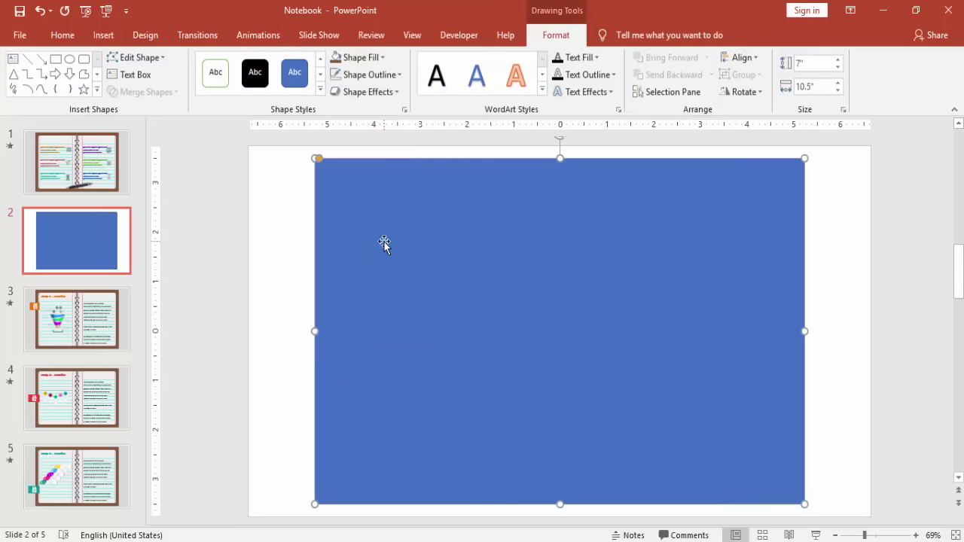
left_click(377, 58)
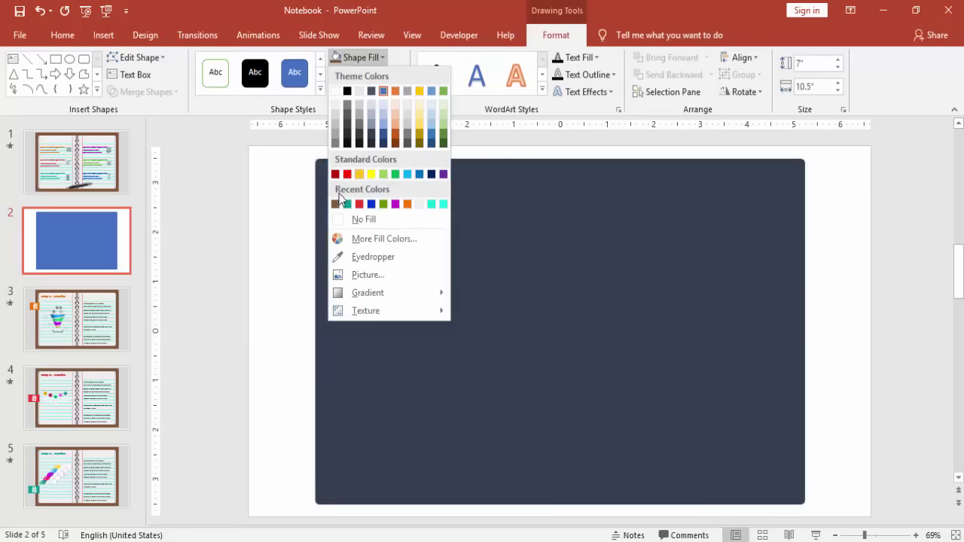
left_click(335, 204)
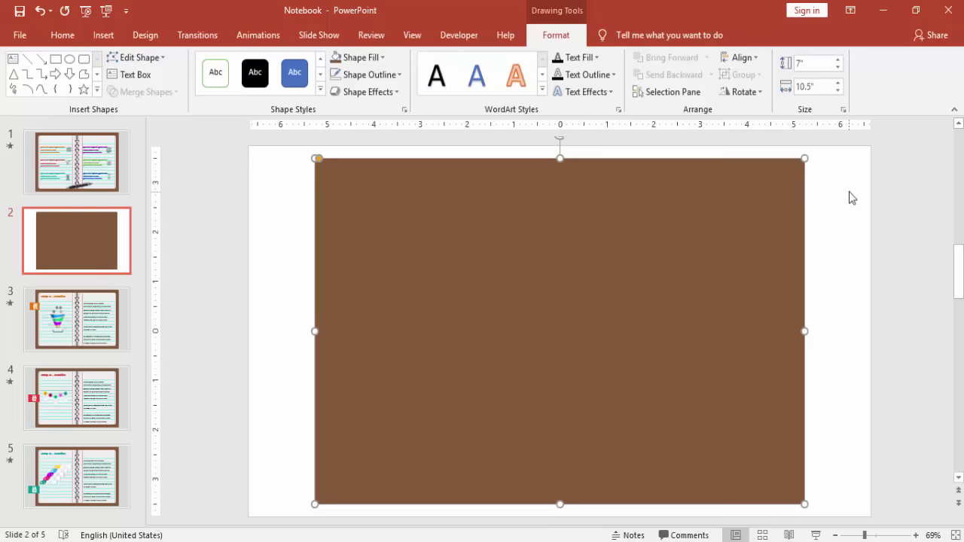
- Draw a top-corners-rounded rectangle over the cover and rotate it 90 degrees left
left_click(849, 192)
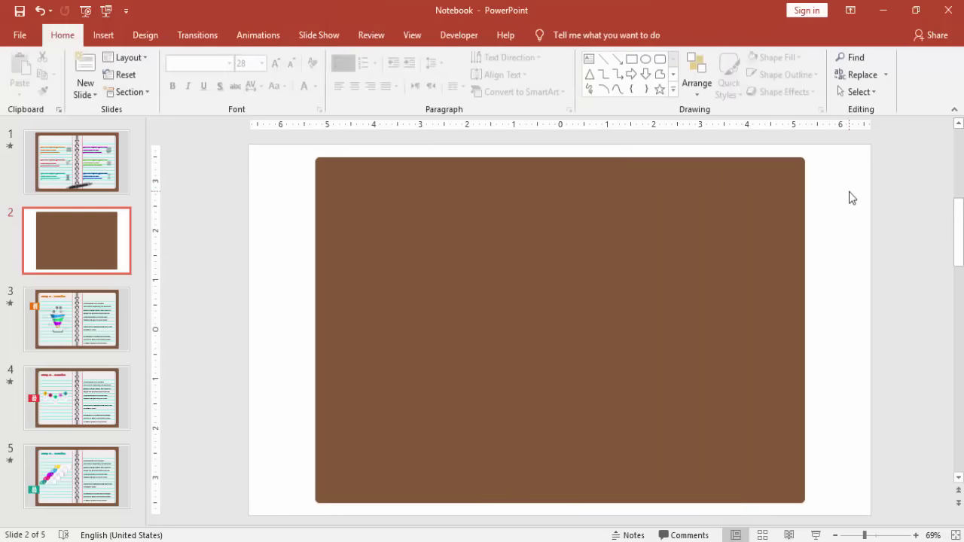
left_click(110, 37)
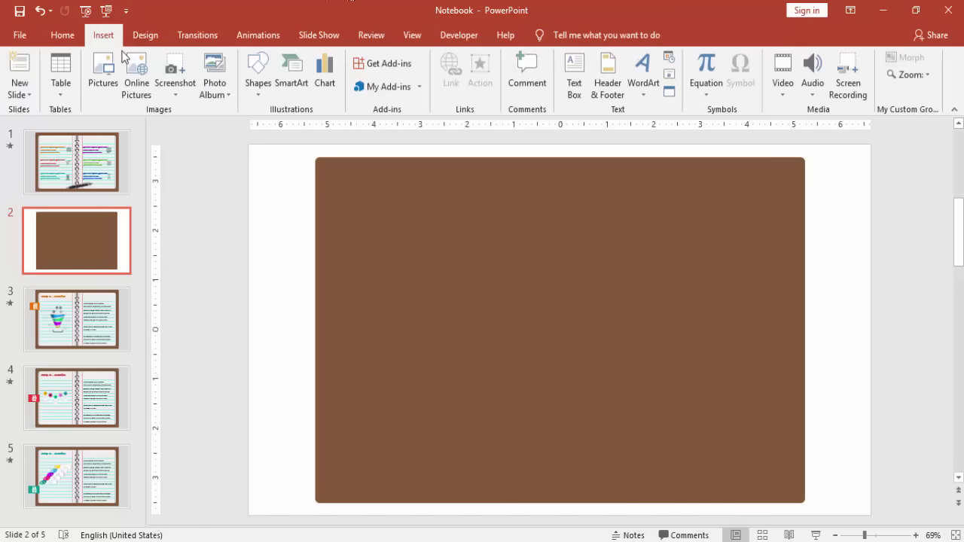
left_click(257, 75)
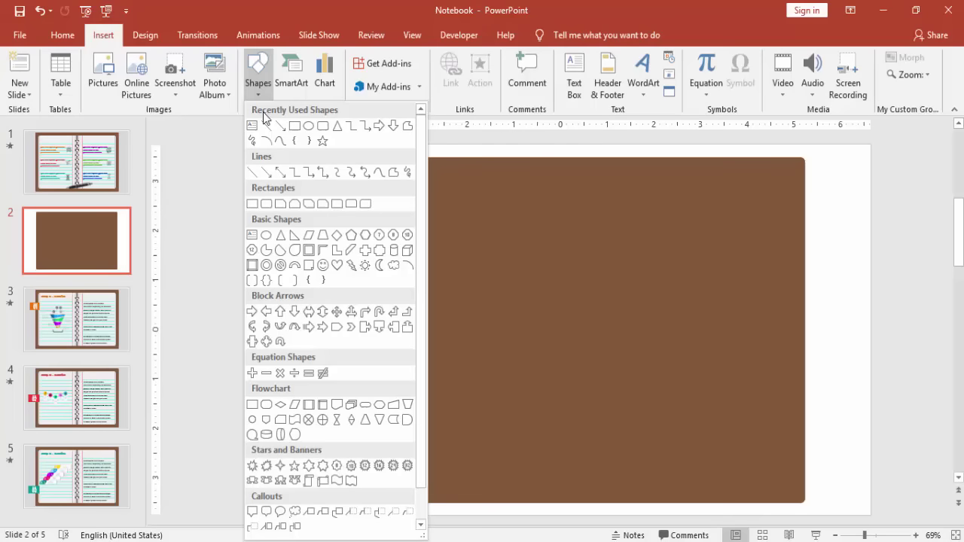
left_click(351, 203)
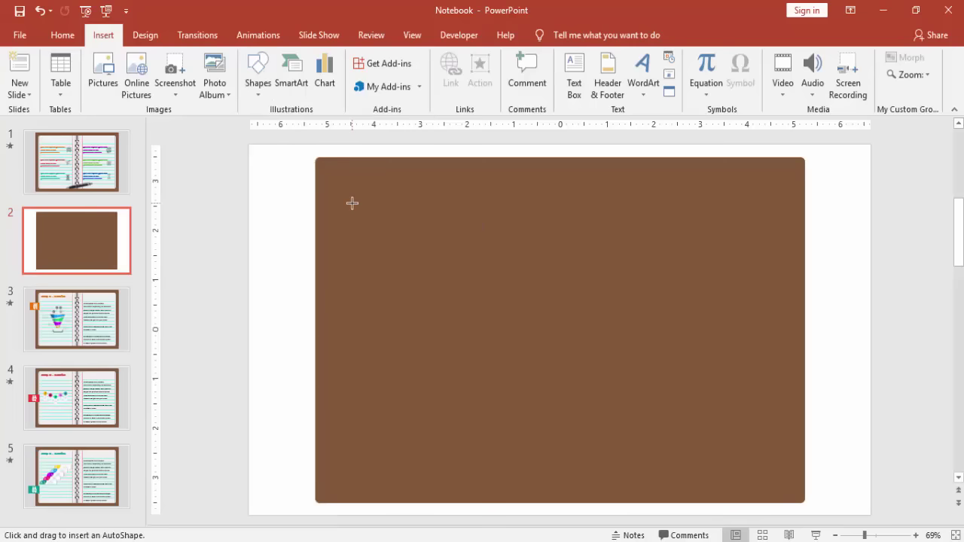
mouse_move(351, 203)
left_mouse_down()
mouse_move(583, 420)
mouse_move(661, 427)
mouse_move(681, 418)
left_mouse_up()
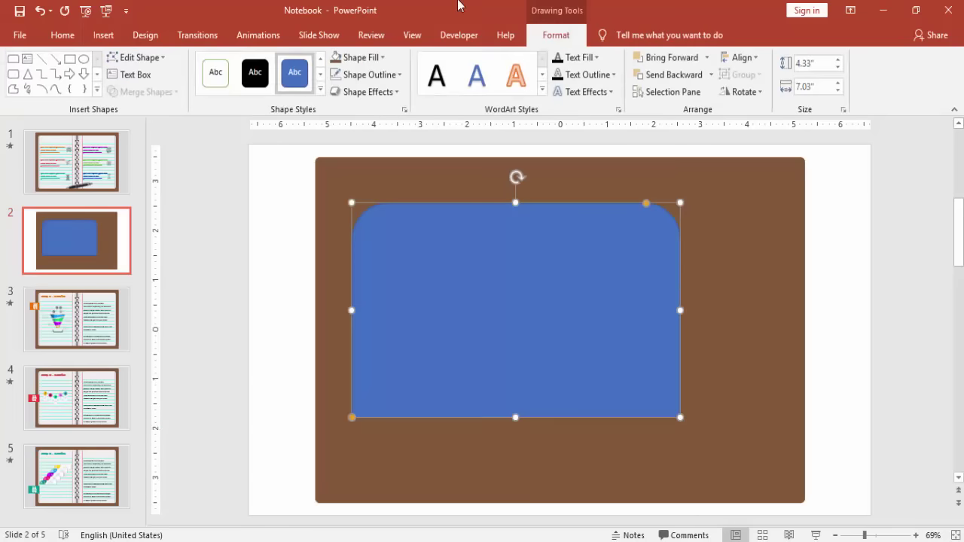
left_click(746, 94)
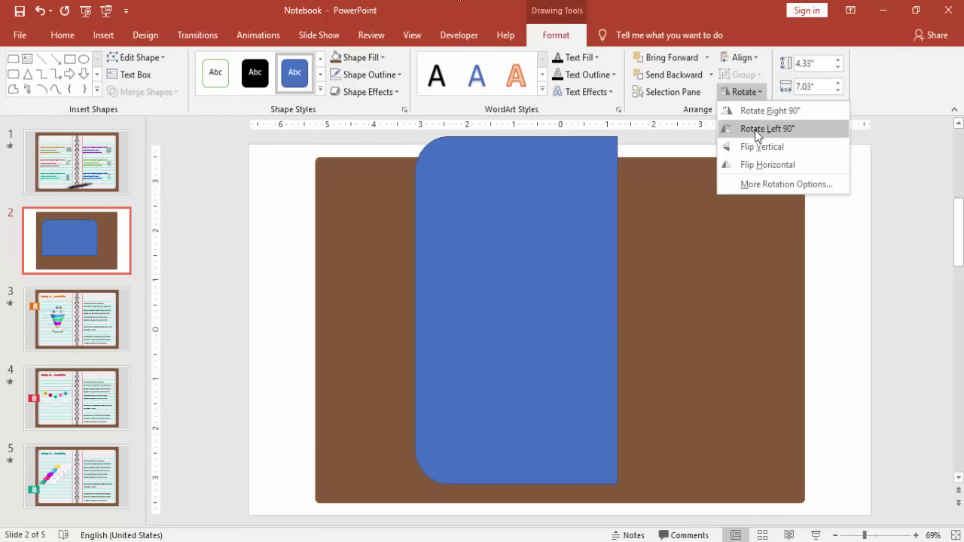
left_click(757, 129)
- Fit the page shape inside the cover's left half, with smaller rounded corners
left_click_drag(564, 216, 494, 234)
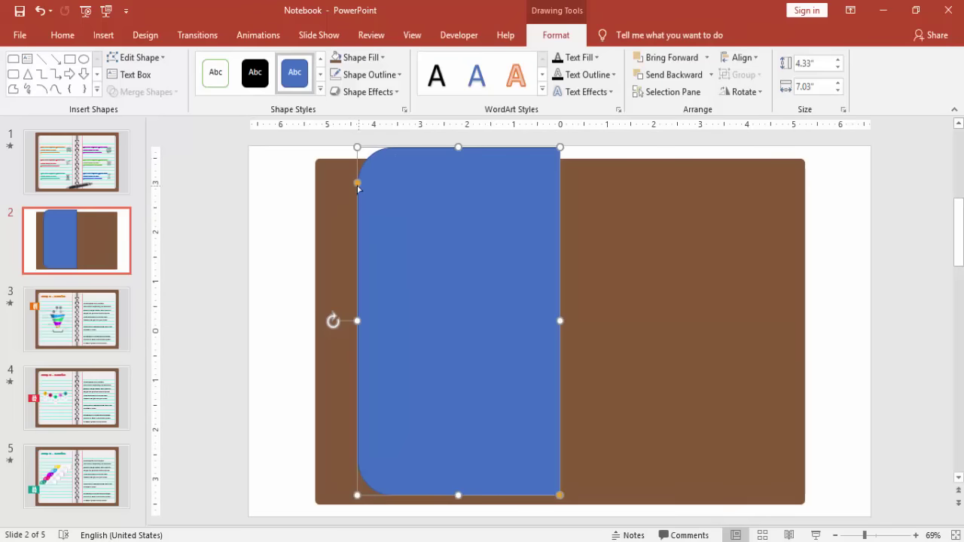
left_click_drag(354, 183, 360, 163)
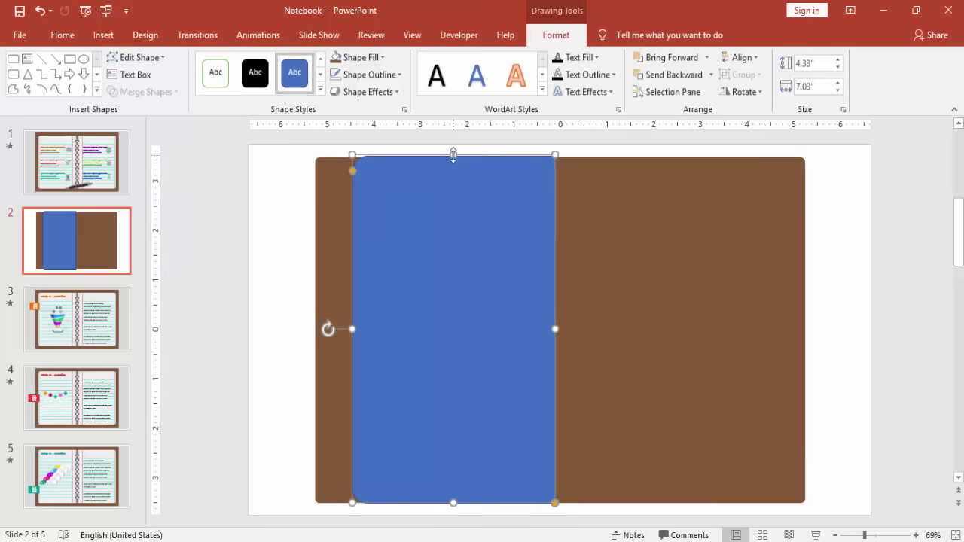
left_click_drag(457, 149, 455, 169)
mouse_move(445, 236)
left_mouse_down()
mouse_move(419, 228)
mouse_move(429, 230)
left_mouse_up()
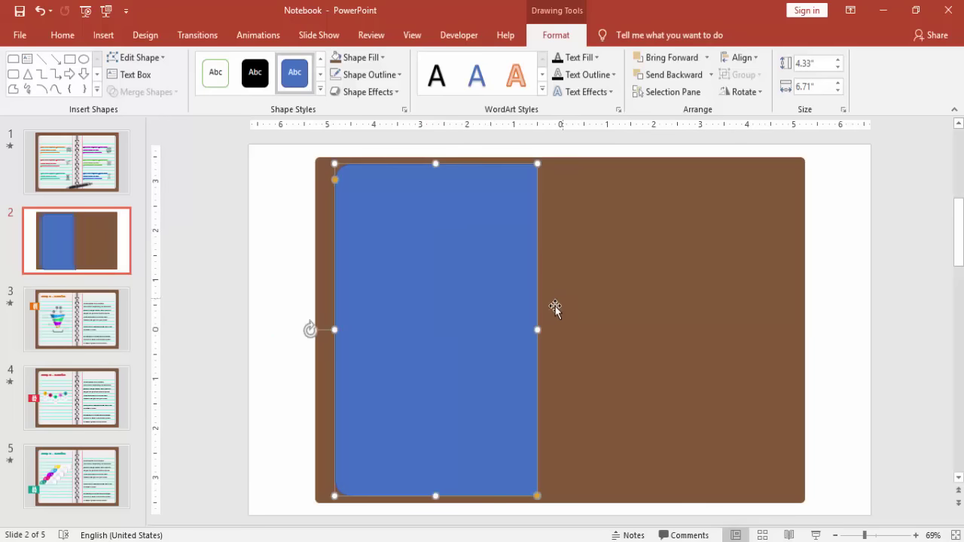
left_click_drag(537, 330, 551, 331)
left_click_drag(538, 331, 545, 332)
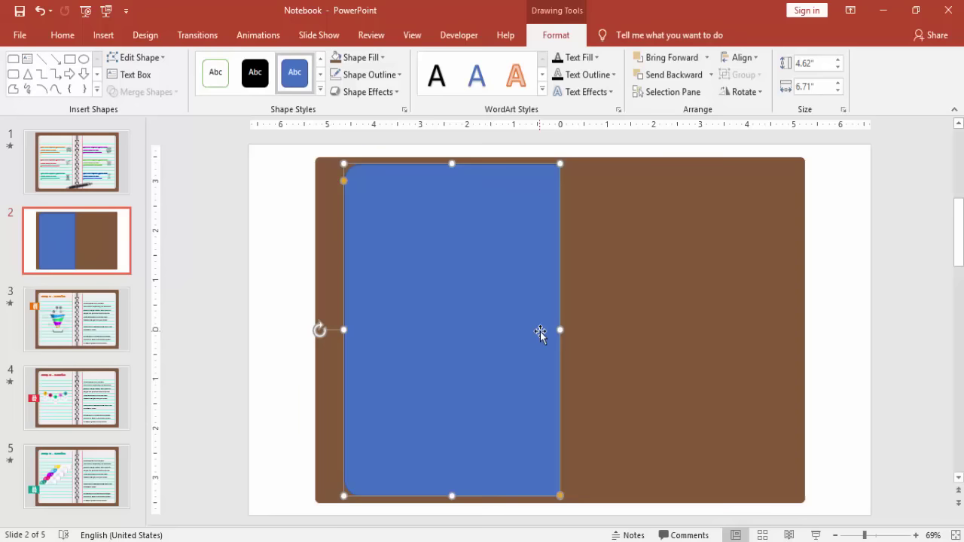
- Remove the page's outline and fill it white
left_click(398, 74)
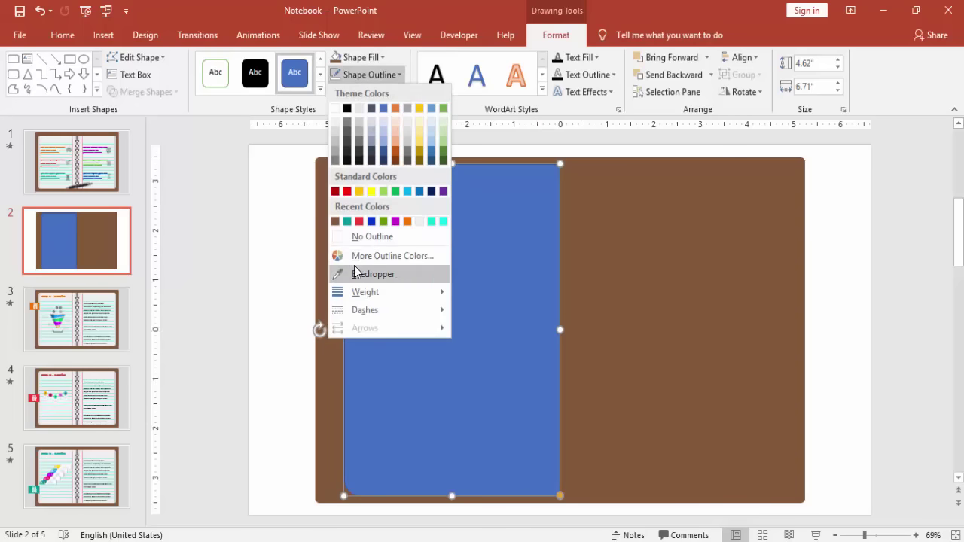
left_click(367, 237)
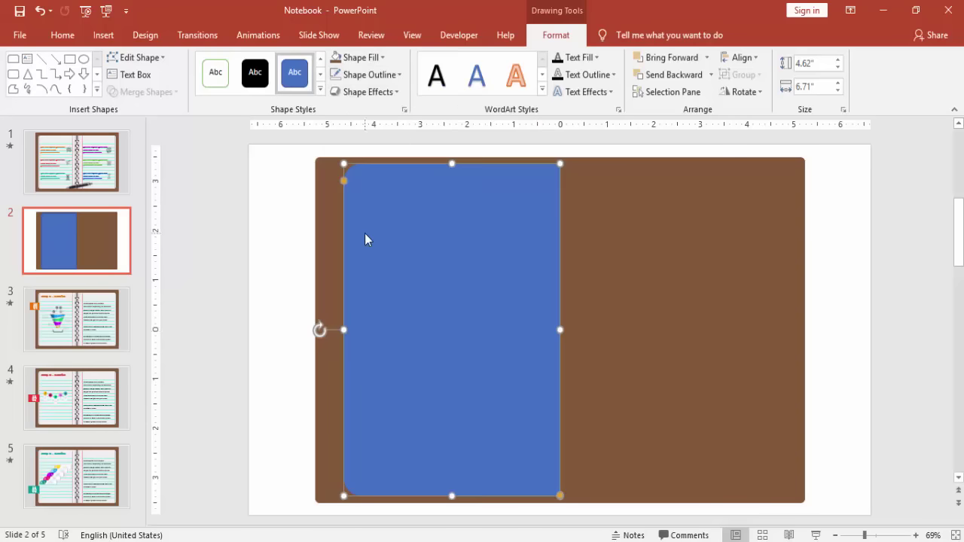
left_click(382, 58)
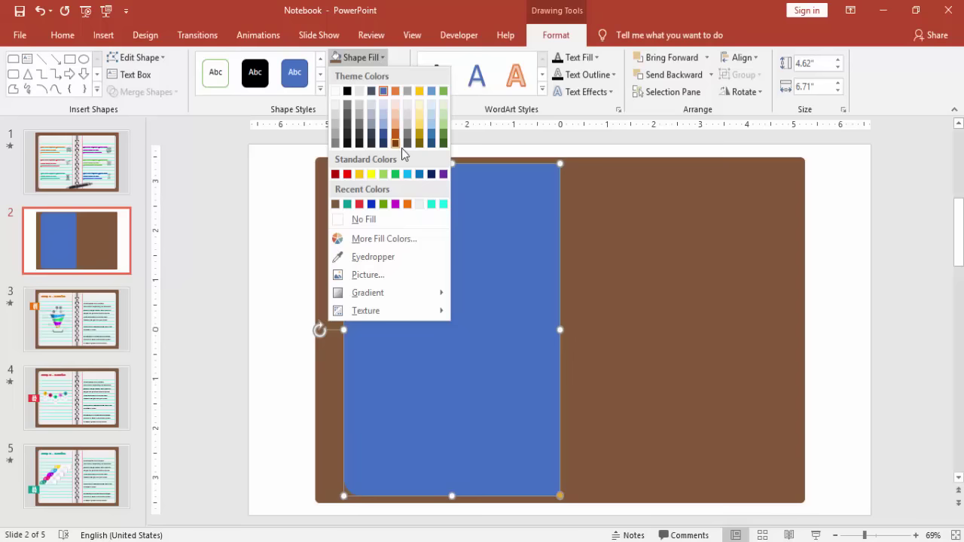
left_click(420, 205)
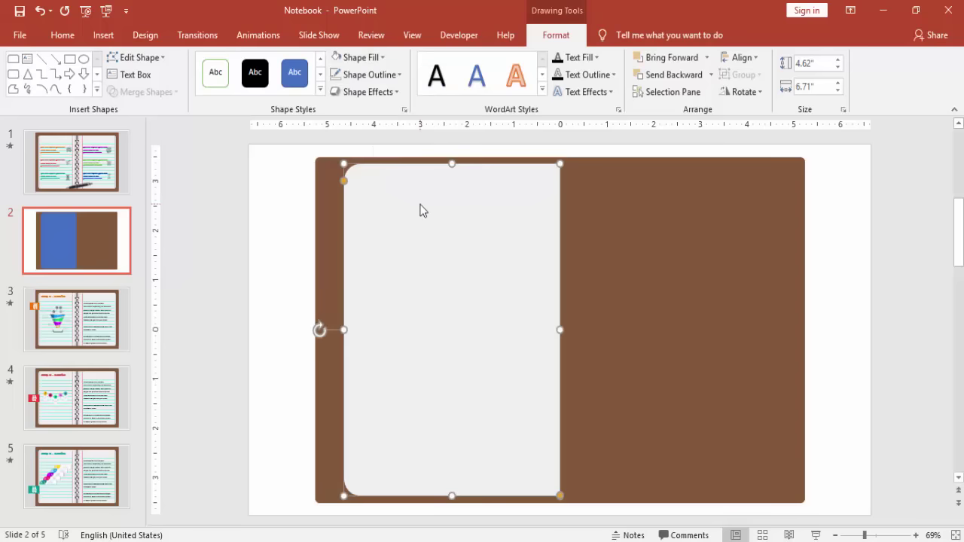
left_click(227, 219)
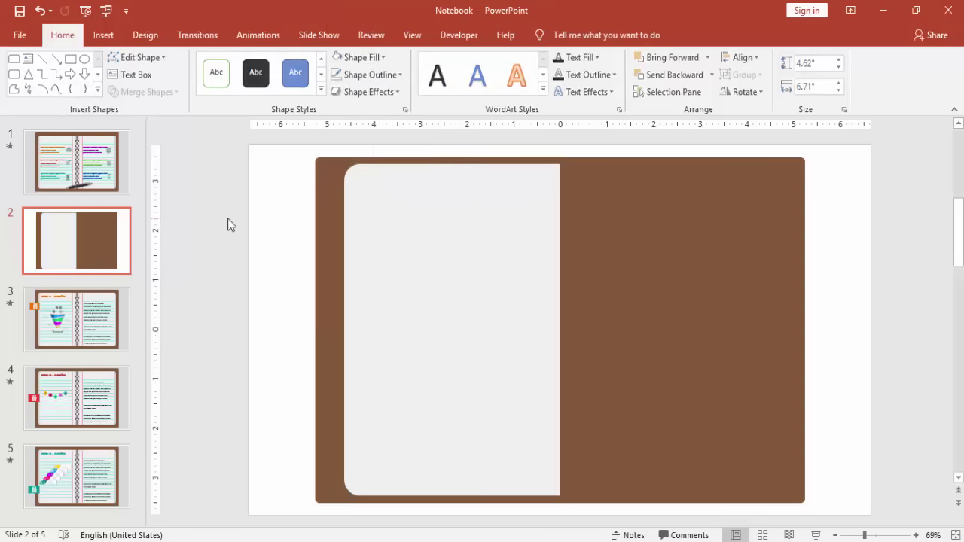
- Copy the page to the right half, flip it horizontally, and align it beside the left page
left_click(481, 262)
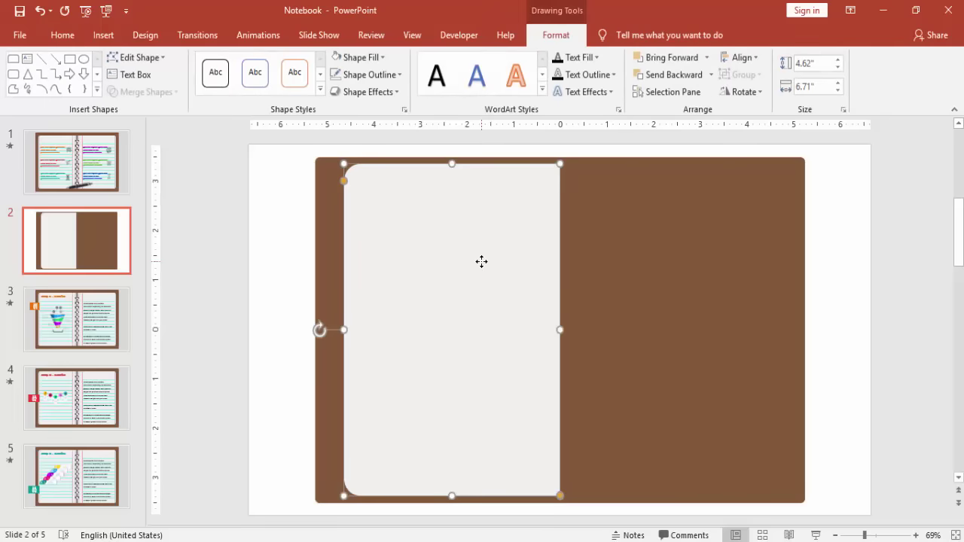
left_click_drag(481, 262, 708, 276)
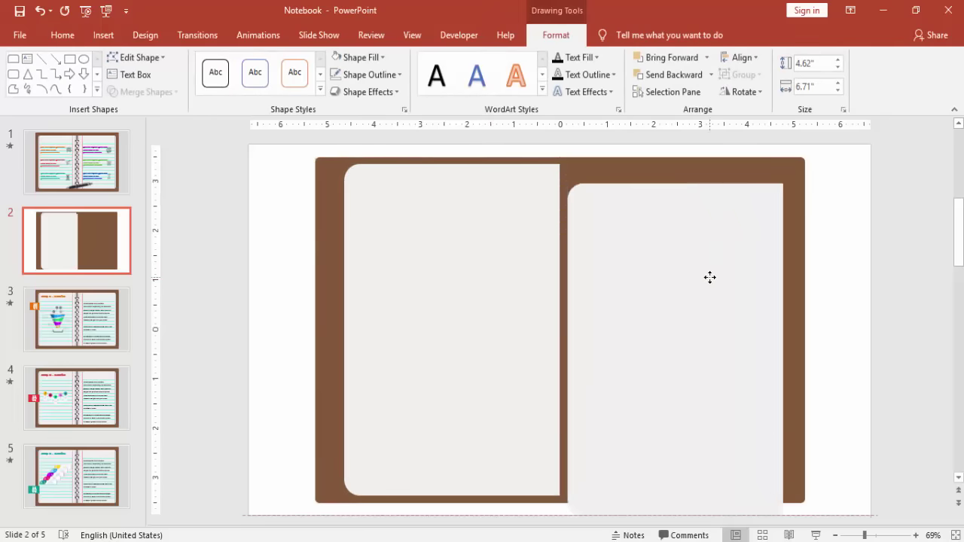
left_click(754, 99)
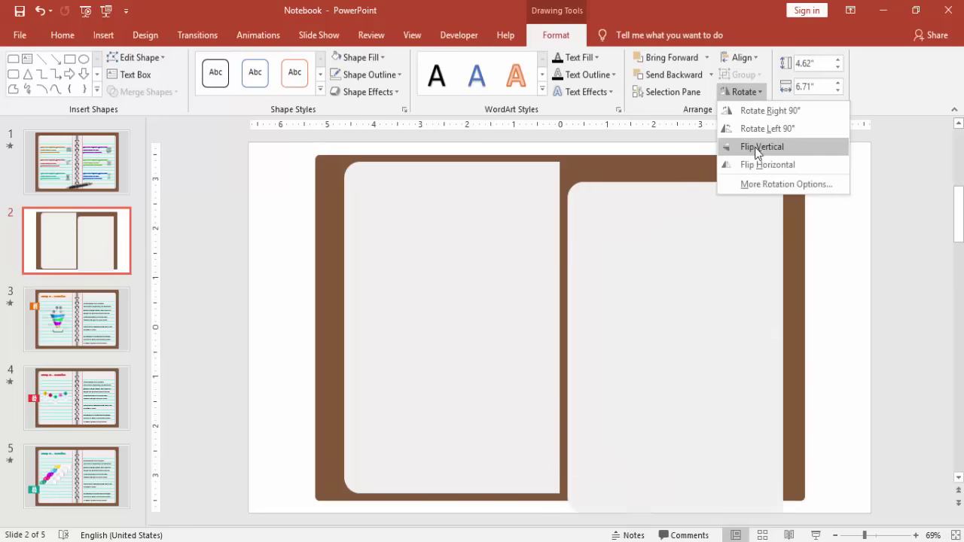
left_click(755, 168)
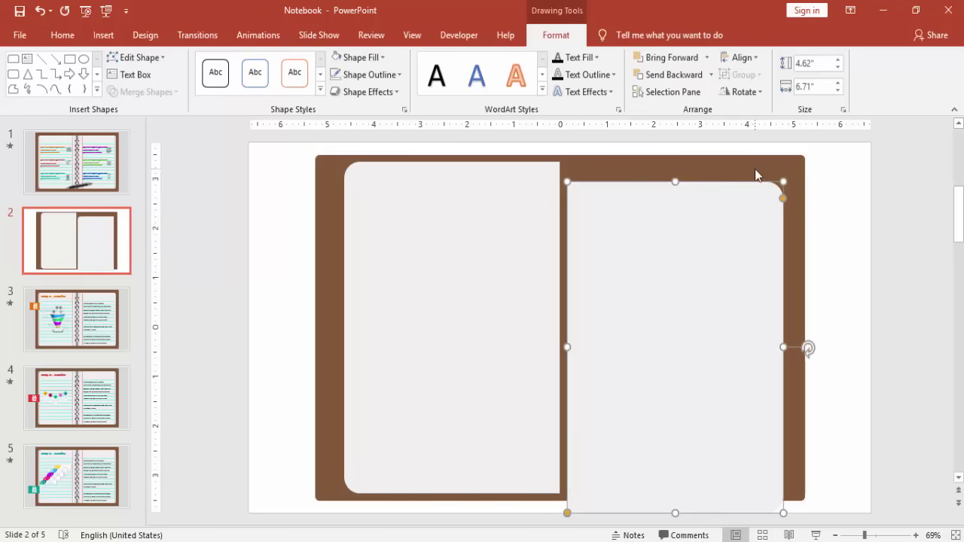
left_click_drag(704, 299, 704, 284)
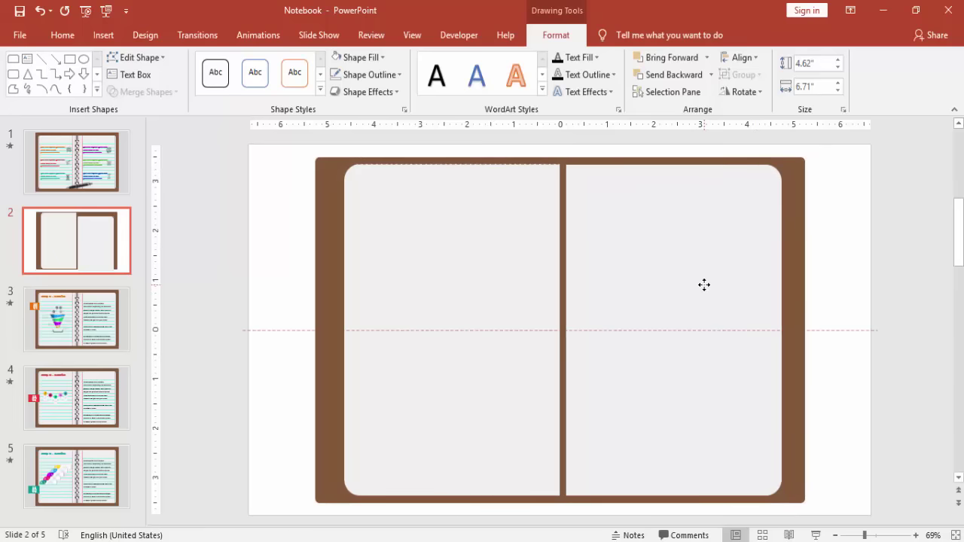
- Give the left page an outer shadow falling to the left with 4 pt distance
left_click_drag(704, 285, 703, 286)
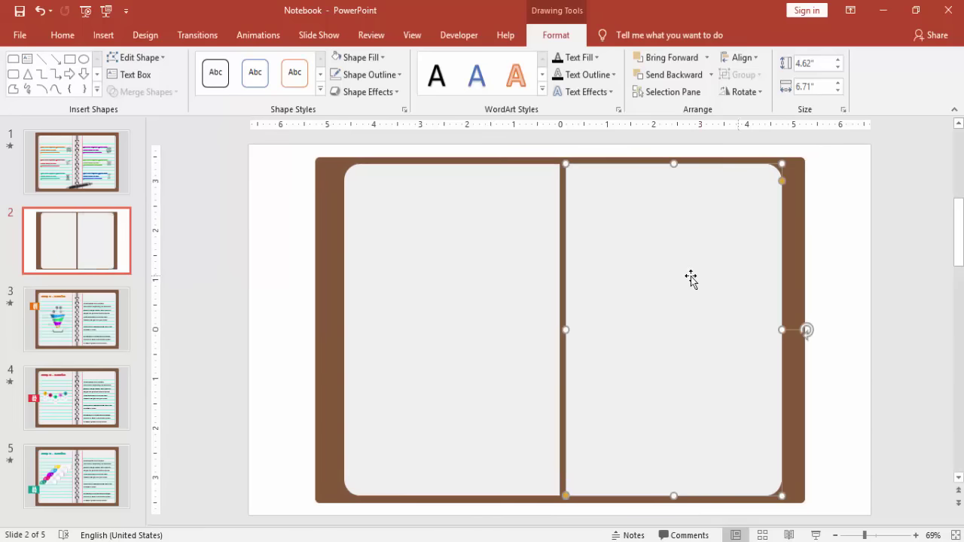
left_click(883, 226)
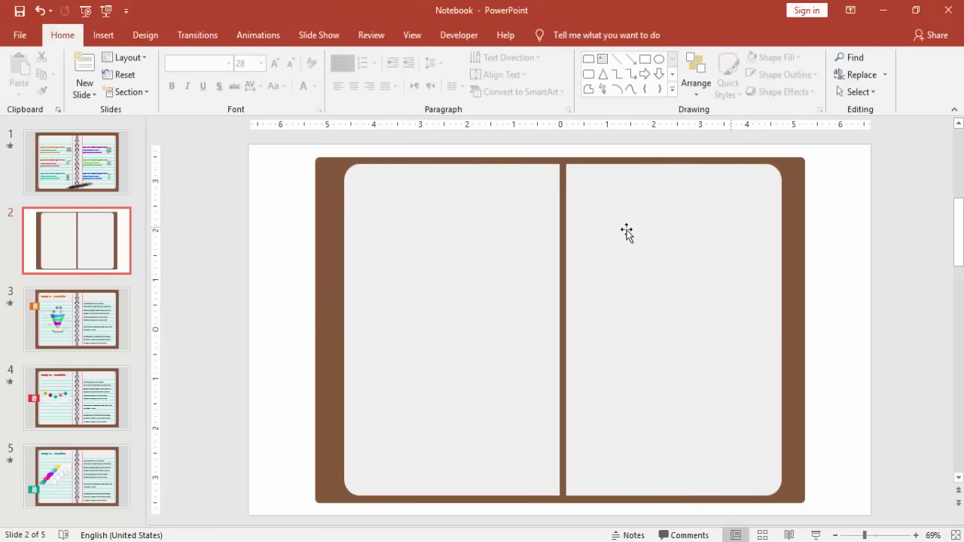
left_click(527, 224)
right_click(526, 226)
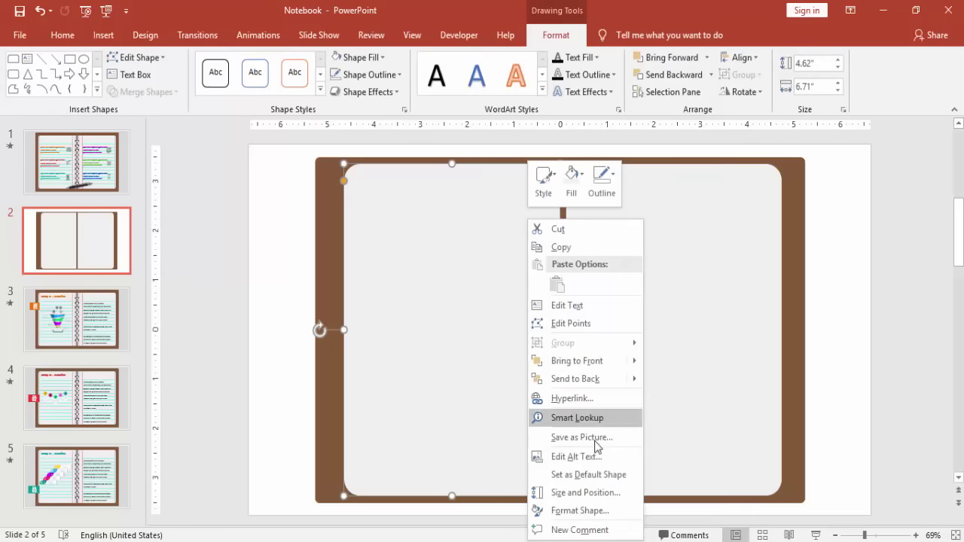
left_click(577, 512)
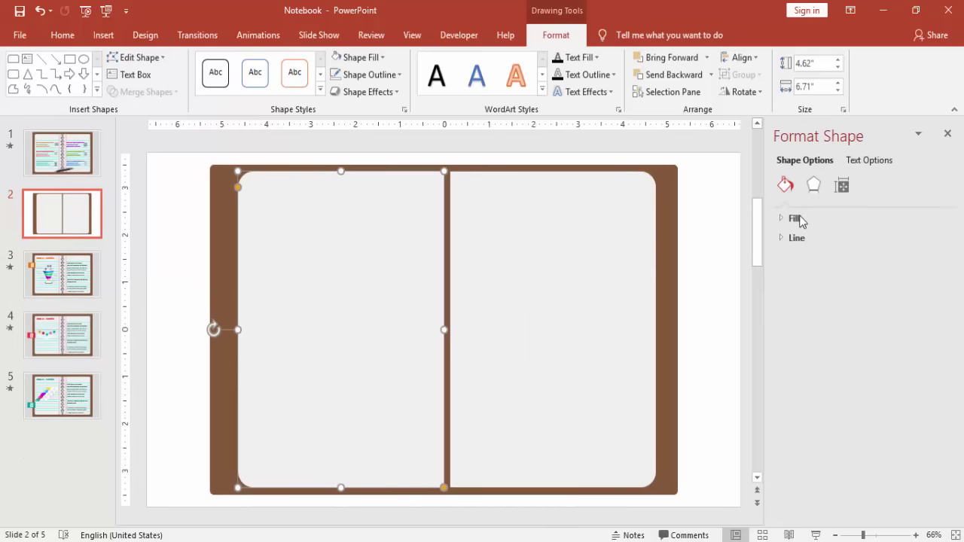
left_click(816, 188)
left_click(829, 219)
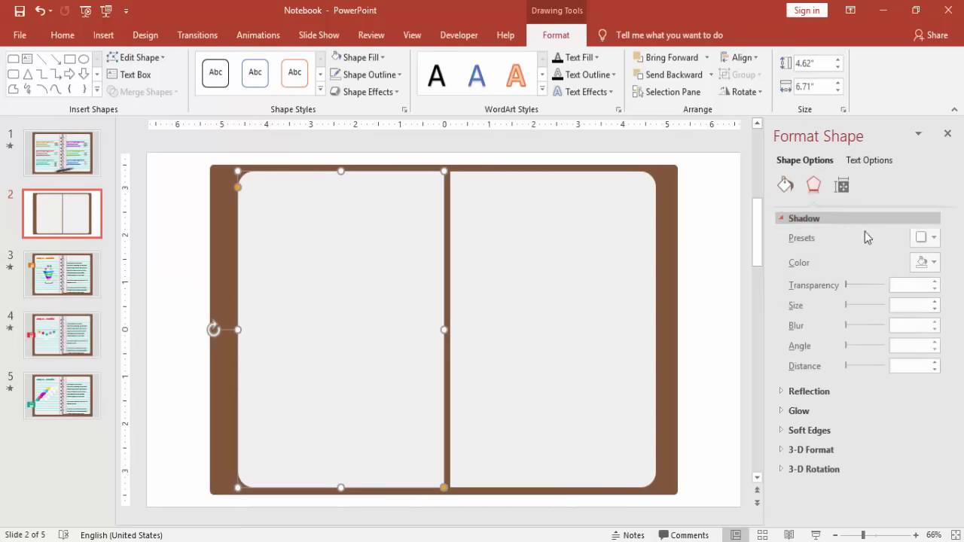
left_click(934, 240)
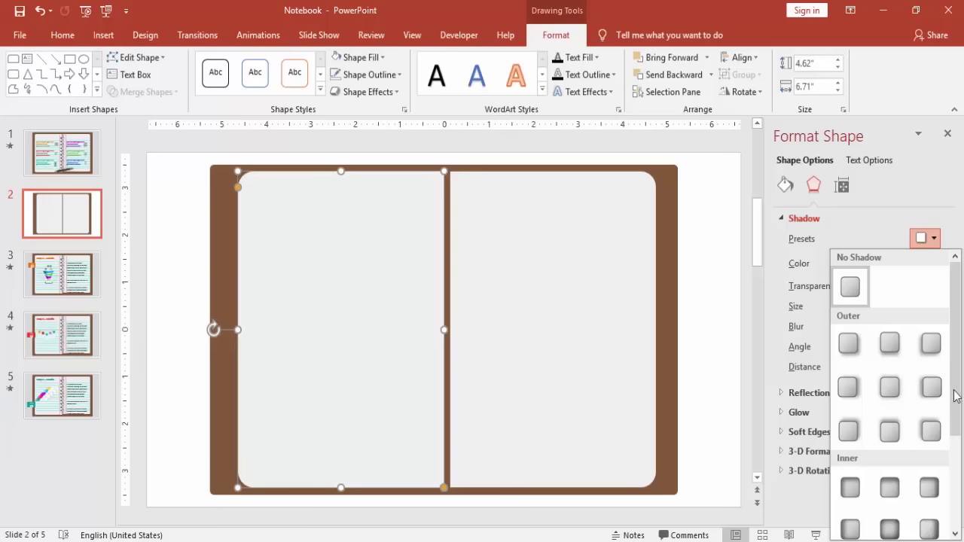
left_click(928, 240)
left_click(908, 220)
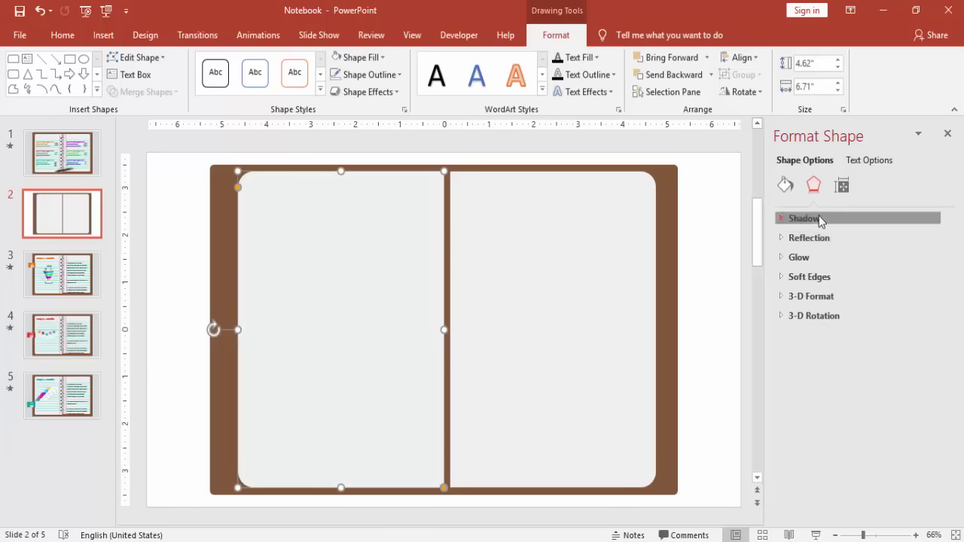
left_click(818, 219)
left_click(924, 252)
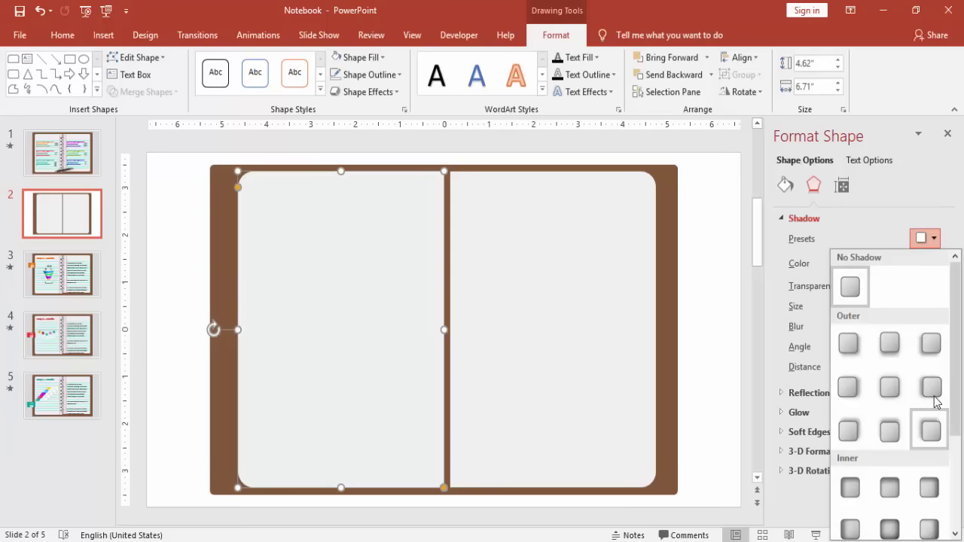
left_click(937, 399)
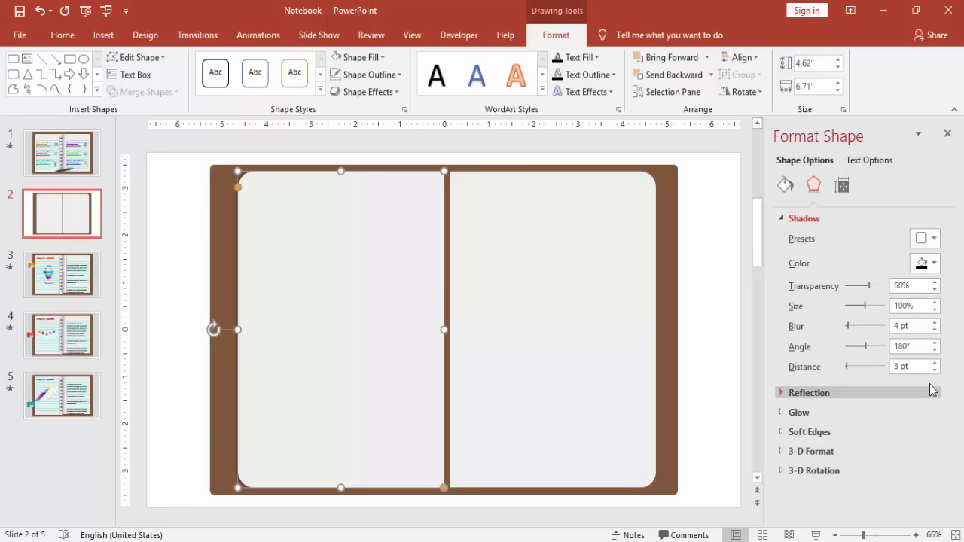
left_click(935, 363)
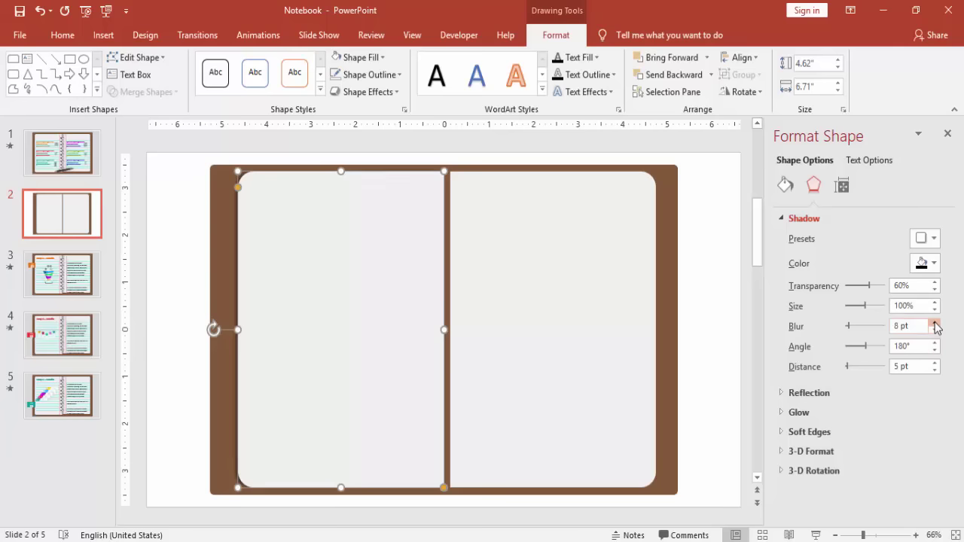
- Give the right page an outer shadow falling right, with 5 pt distance and 8 pt blur
left_click(626, 309)
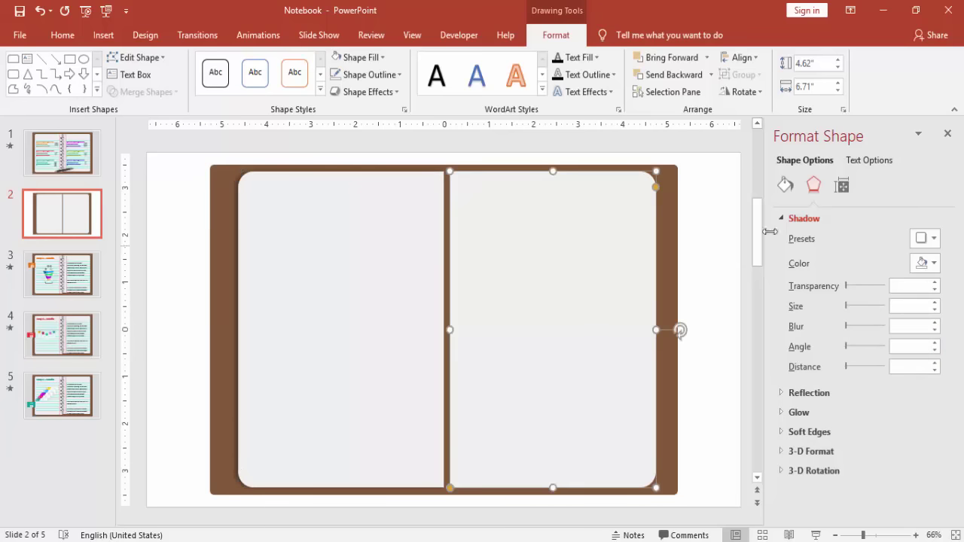
left_click(932, 238)
left_click(852, 388)
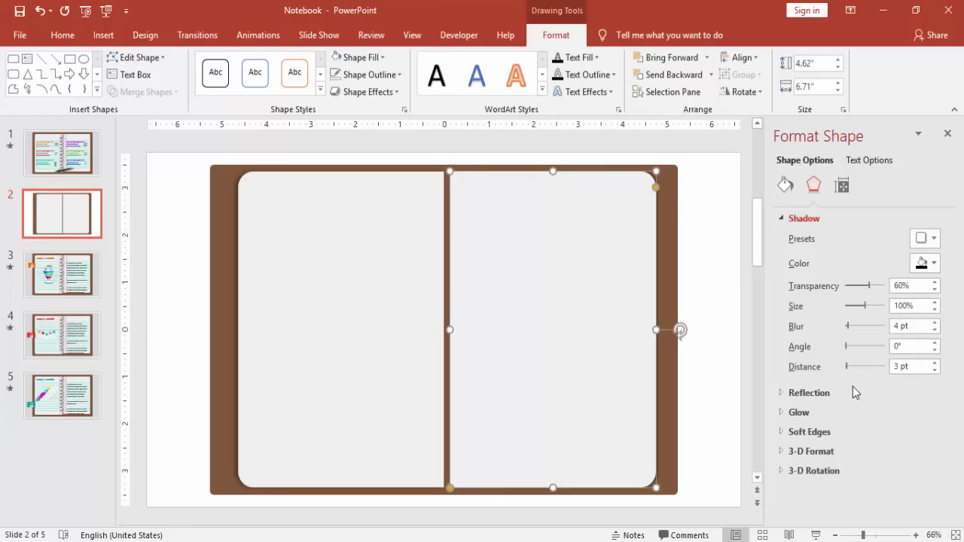
left_click(935, 363)
left_click(935, 364)
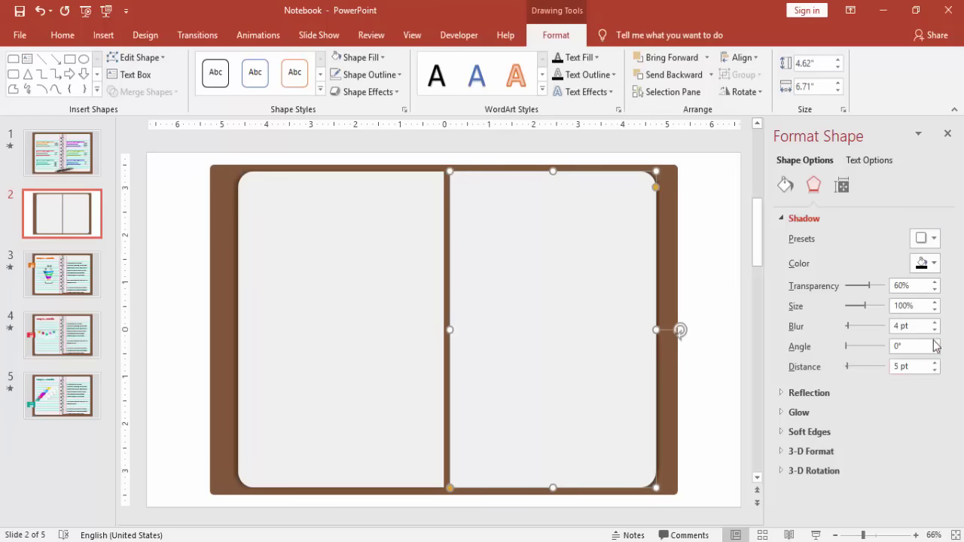
left_click(935, 322)
left_click(935, 322)
left_click(702, 256)
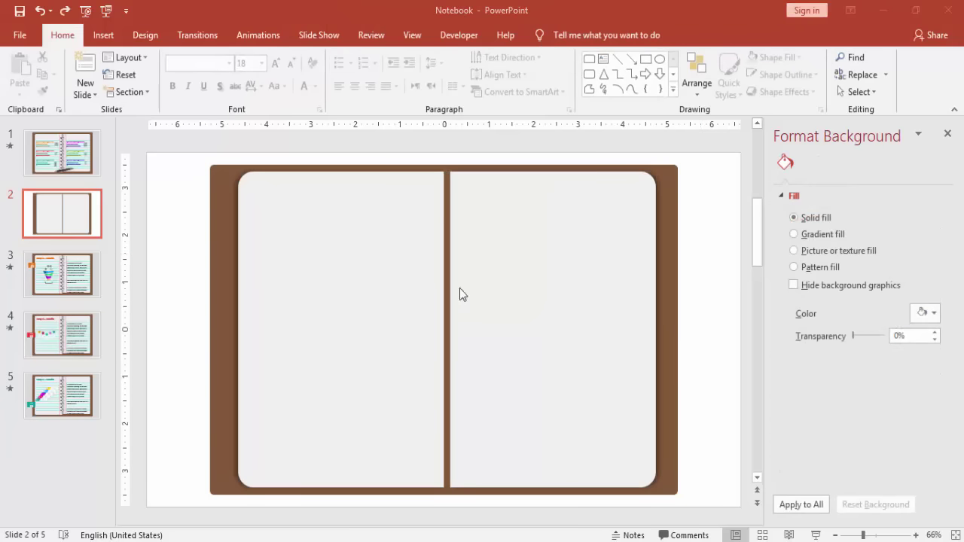
- Pull in the top and bottom edges of the left and right pages until both match in height
left_click(377, 263)
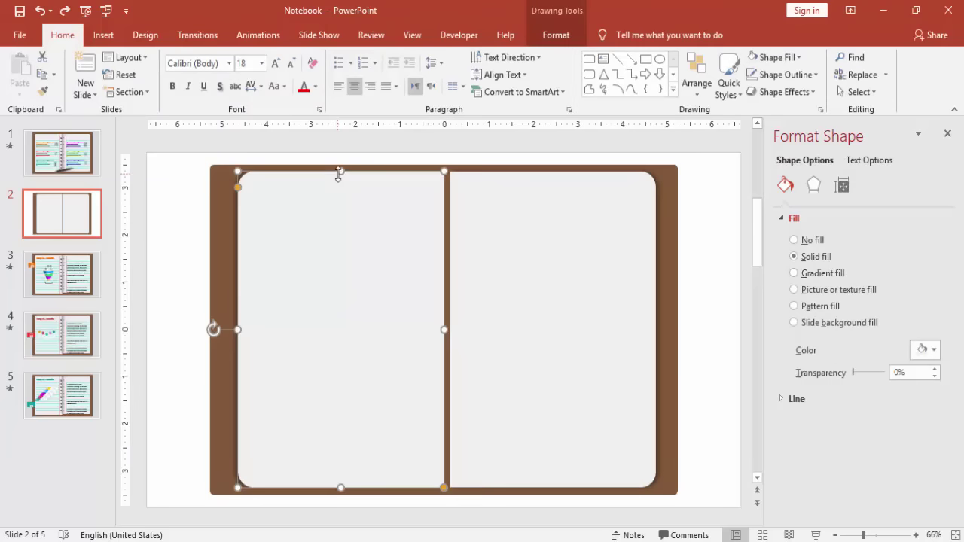
left_click_drag(339, 173, 340, 187)
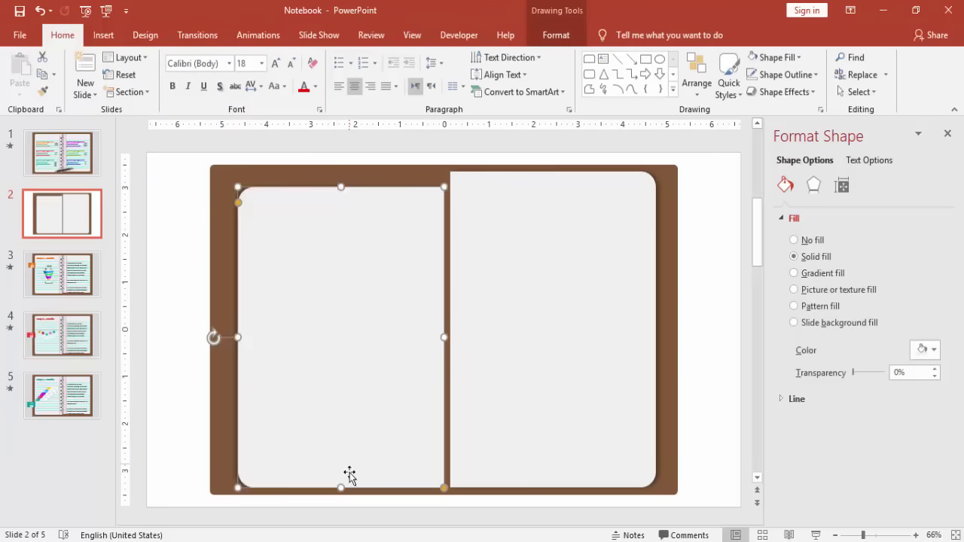
left_click_drag(342, 485, 340, 476)
left_click(494, 423)
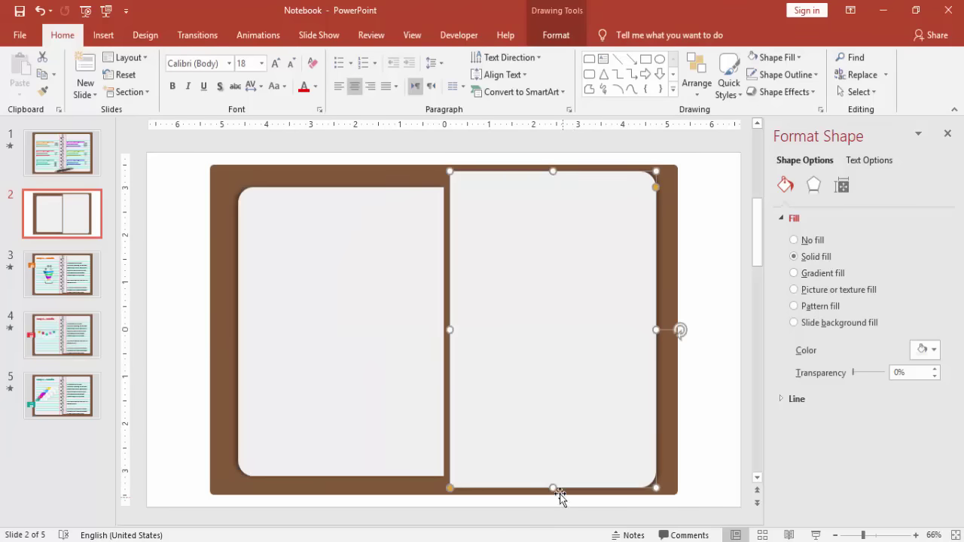
left_click_drag(556, 487, 556, 476)
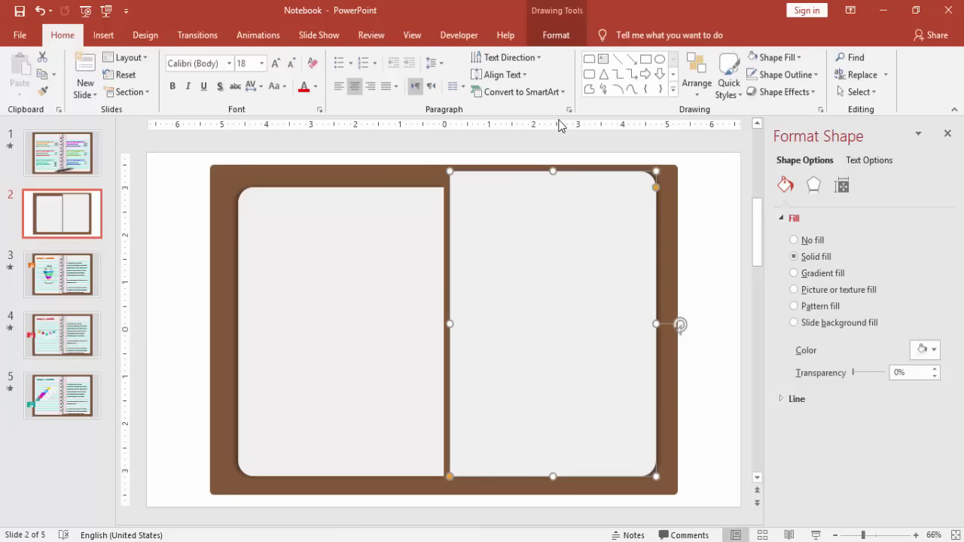
left_click_drag(552, 171, 550, 187)
left_click(717, 252)
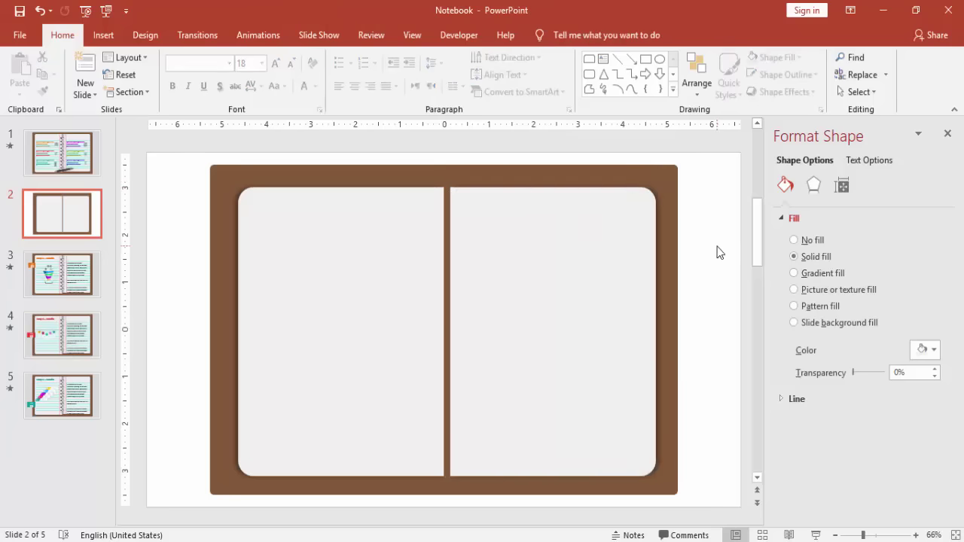
left_click(368, 225)
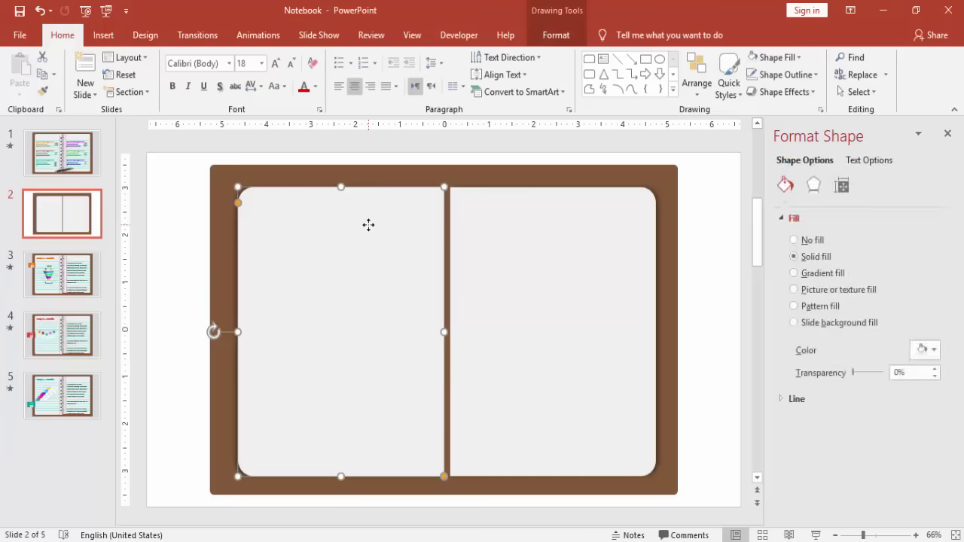
- Duplicate the left page, fill the copy light grey, and adjust its corner rounding
key("ctrl+d")
left_click_drag(377, 249, 416, 205)
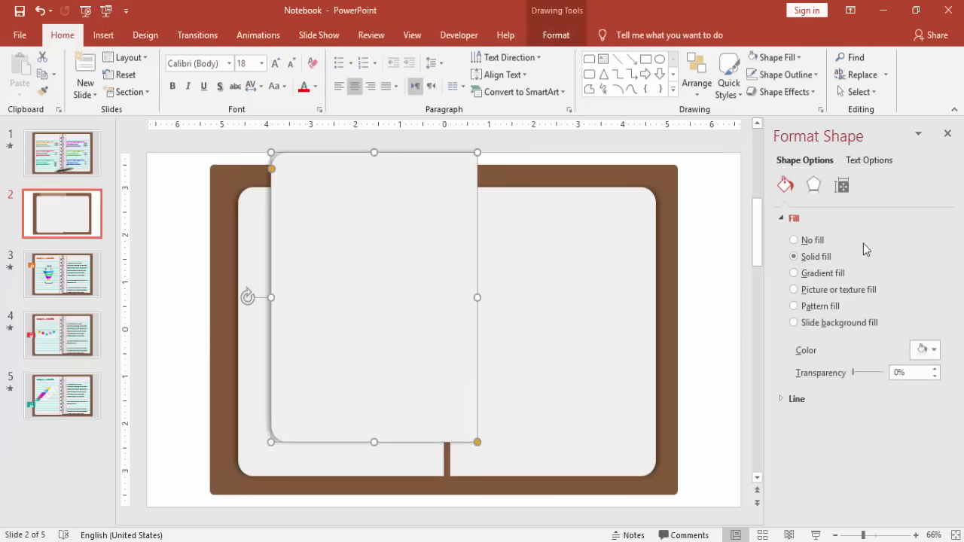
left_click(925, 351)
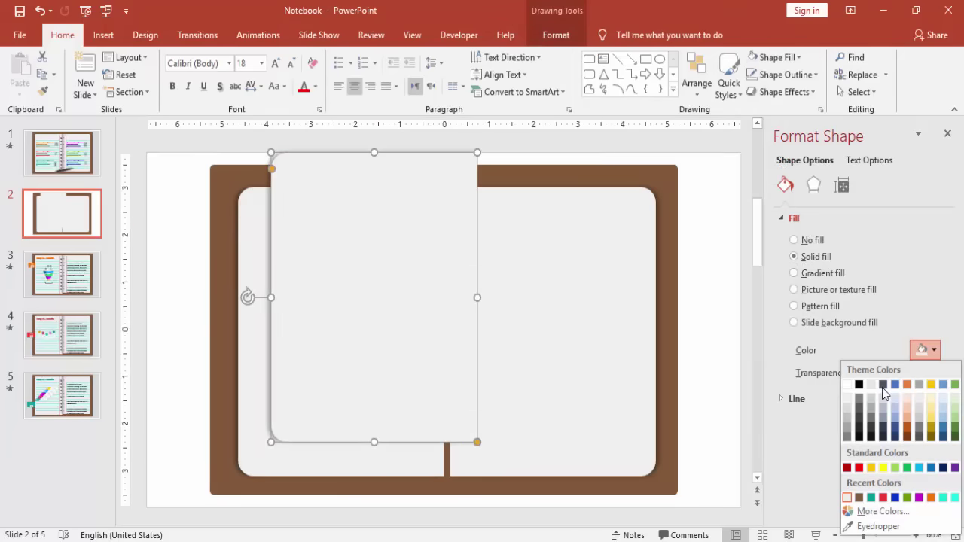
left_click(847, 419)
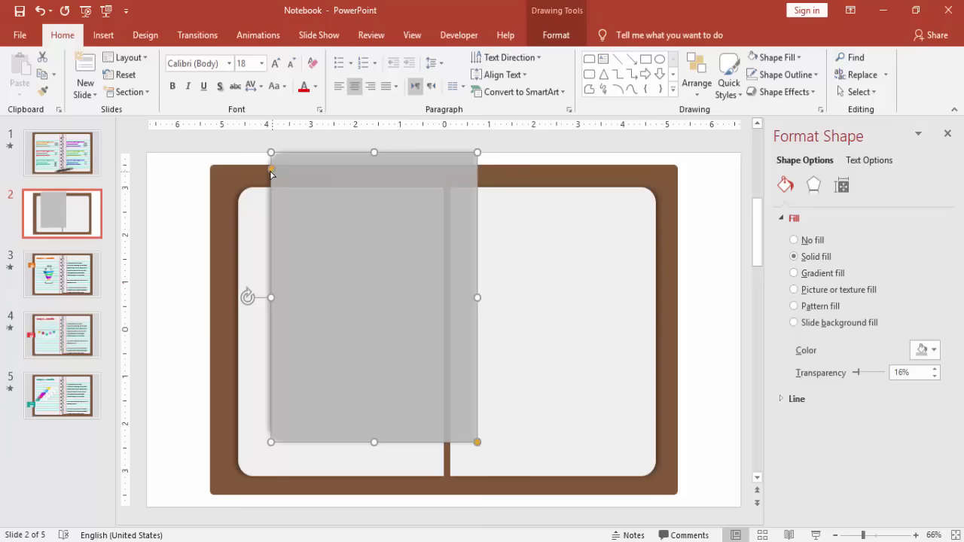
left_click_drag(270, 172, 271, 177)
left_click_drag(330, 232, 287, 273)
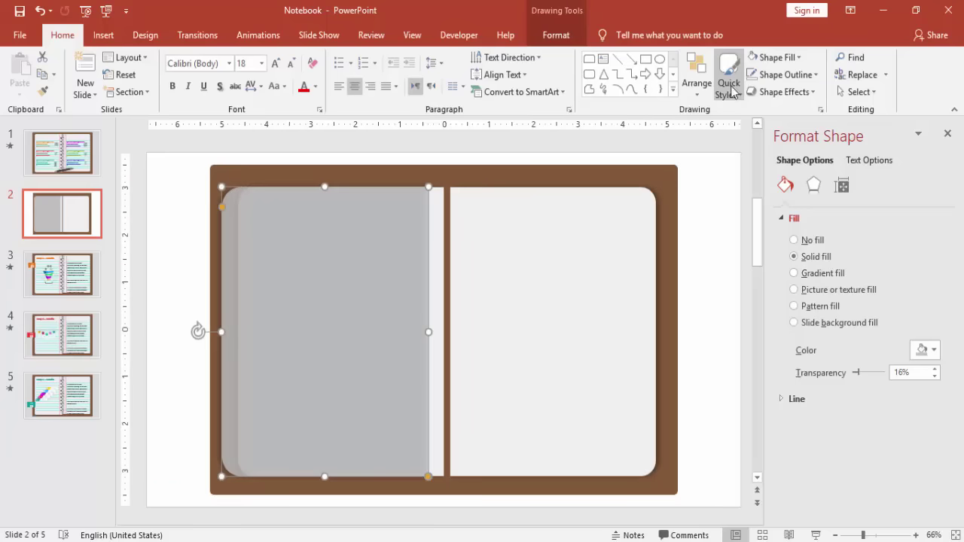
- Send the grey copy behind the left page and nudge it so its edge peeks out
left_click(555, 37)
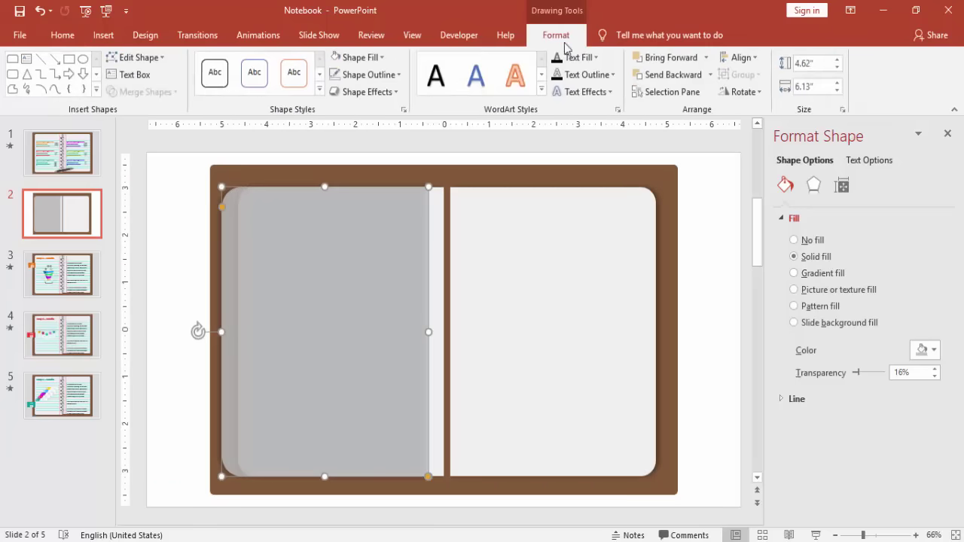
left_click(673, 74)
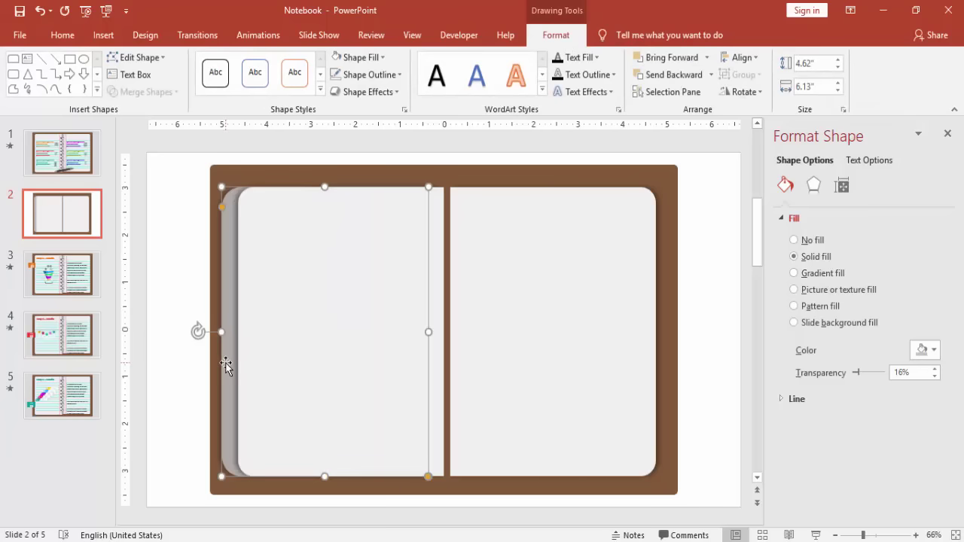
key("Right")
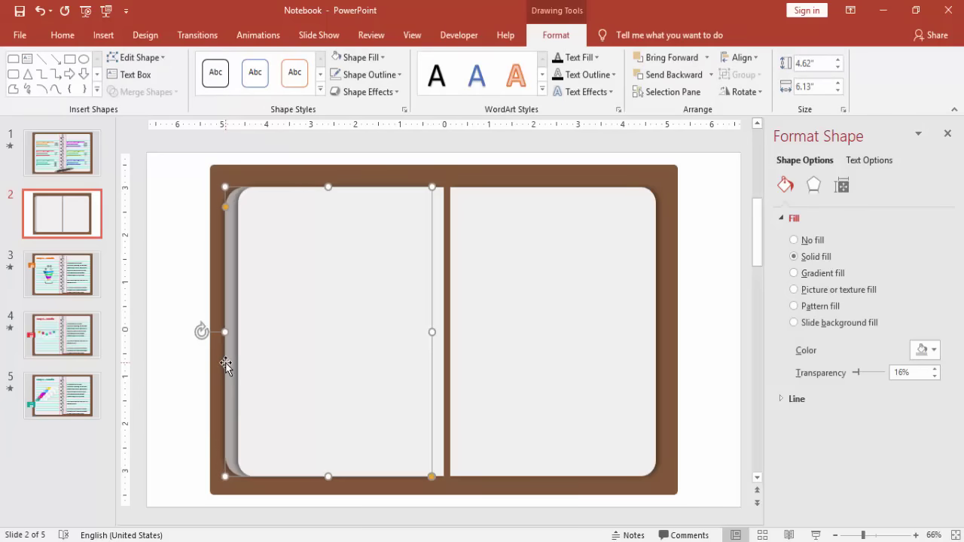
key("ctrl+Left")
key("ctrl+Left")
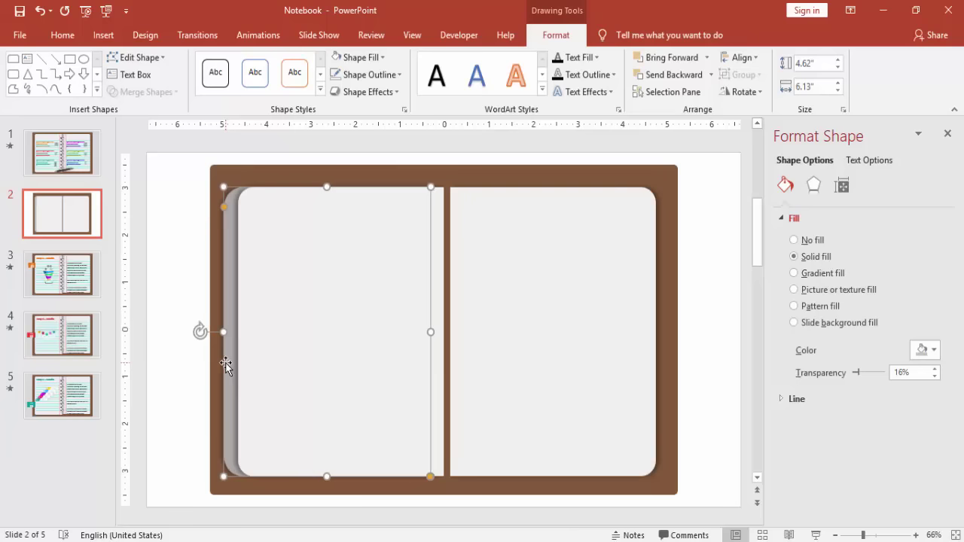
key("ctrl+Right")
key("ctrl+Right")
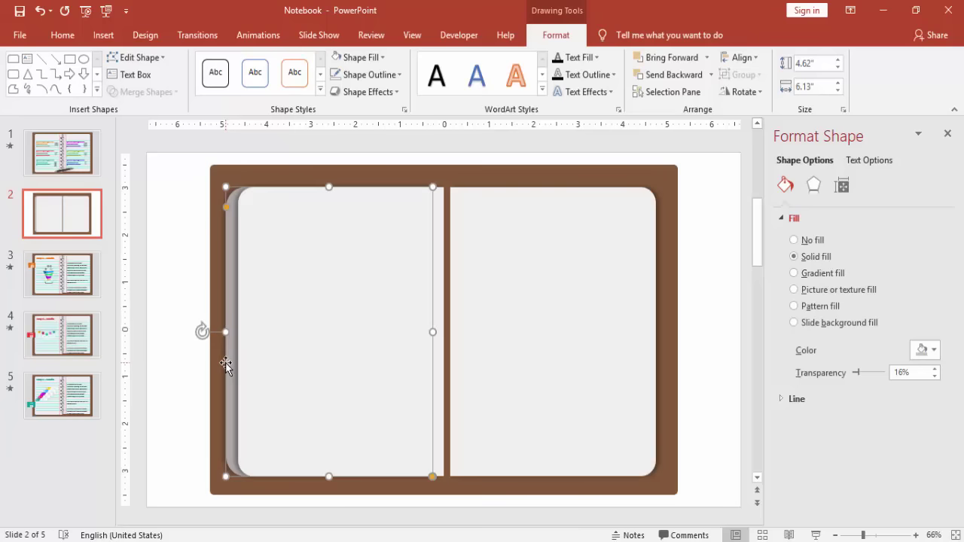
key("ctrl+Right")
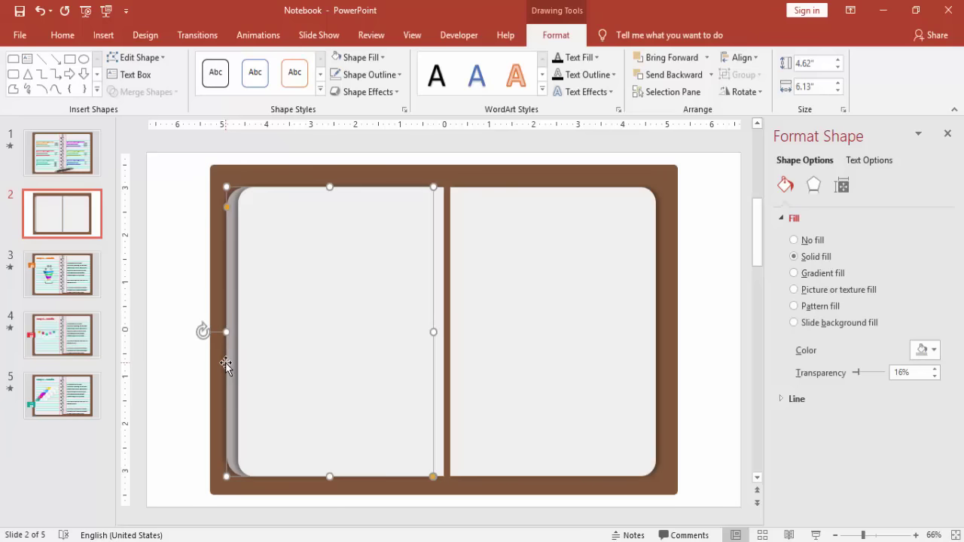
left_click(184, 218)
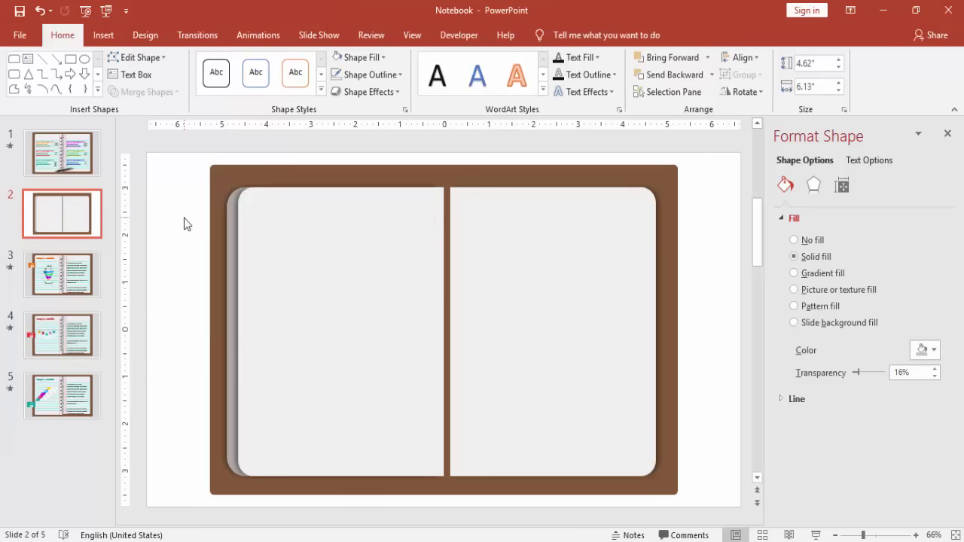
- Copy the grey page to the right, flip it horizontally, and send it behind the right page
left_click(226, 221)
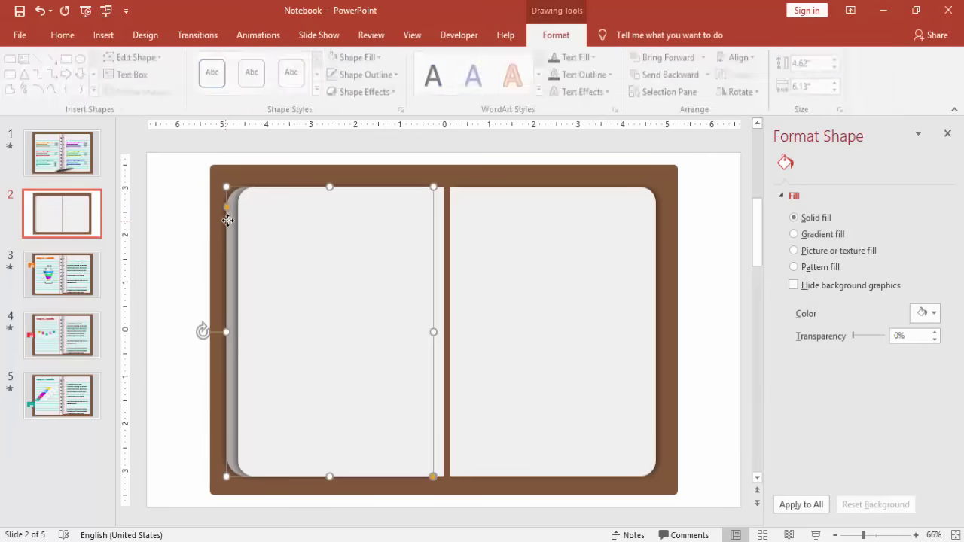
left_click_drag(334, 273, 456, 274)
left_click(742, 91)
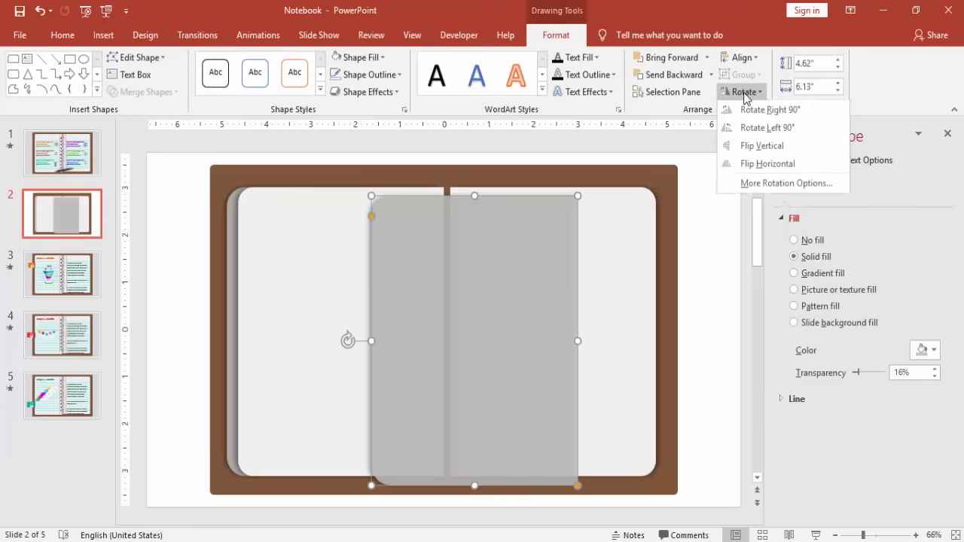
left_click(791, 164)
left_click_drag(445, 282, 537, 270)
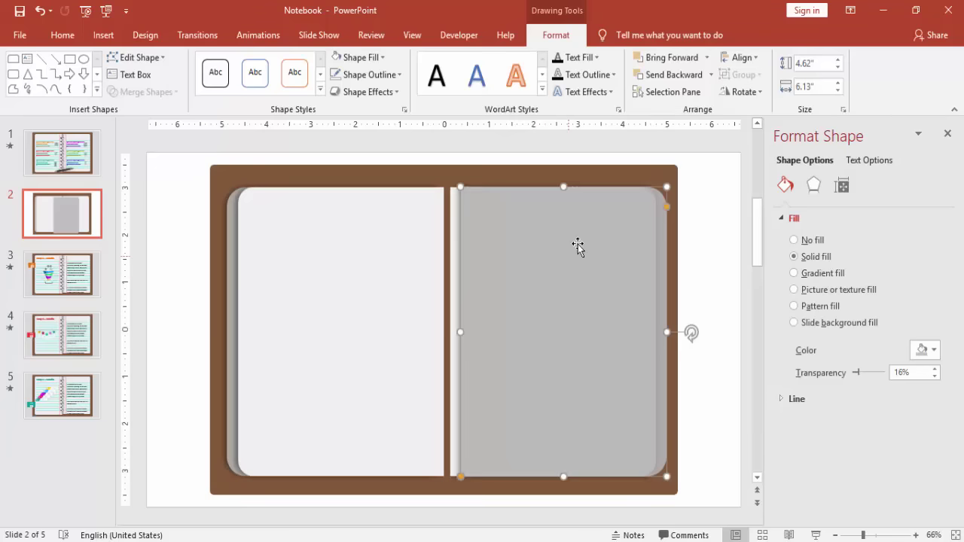
left_click(672, 75)
left_click(694, 289)
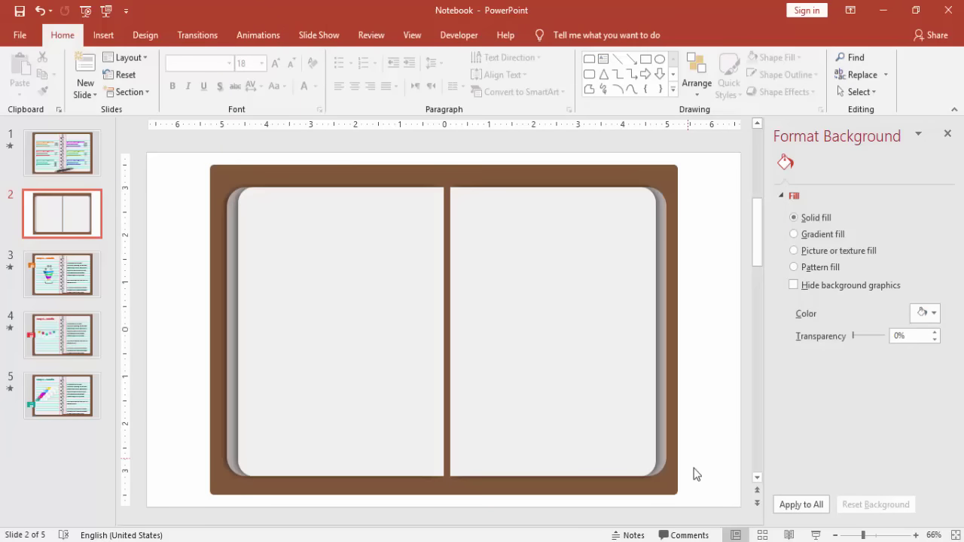
- Copy the top spiral ring from the multi pages deck and paste it onto the Notebook spine
left_click(742, 515)
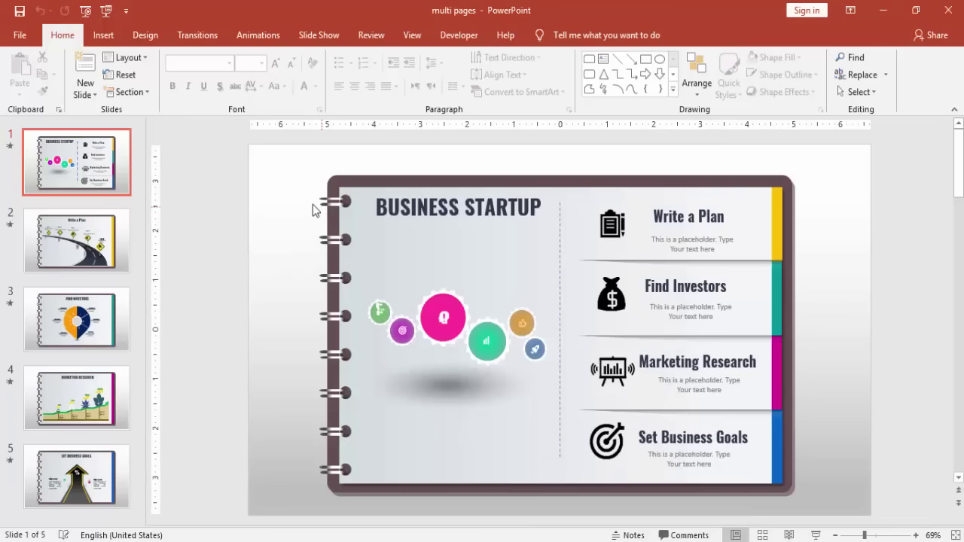
mouse_move(233, 171)
left_mouse_down()
mouse_move(344, 206)
mouse_move(362, 226)
left_mouse_up()
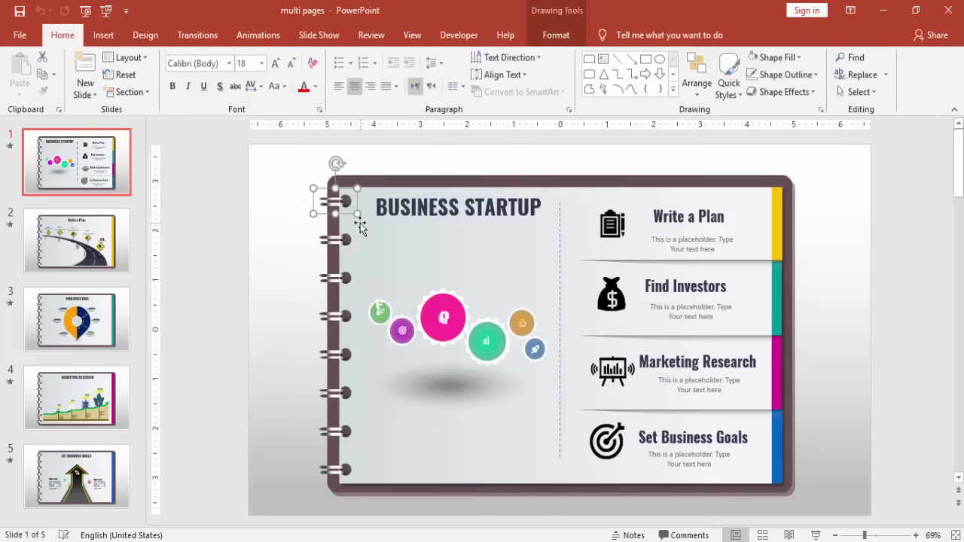
key("ctrl+c")
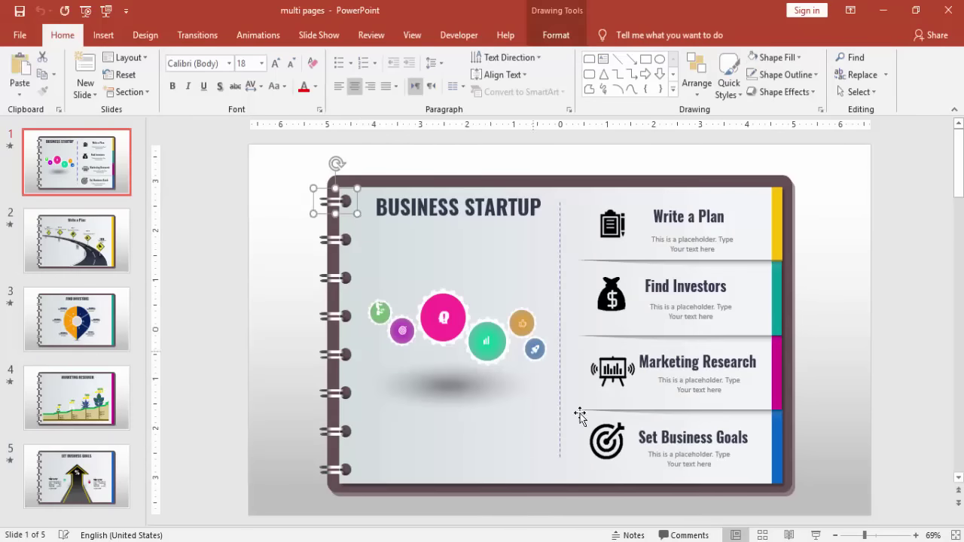
mouse_move(700, 541)
left_click(657, 515)
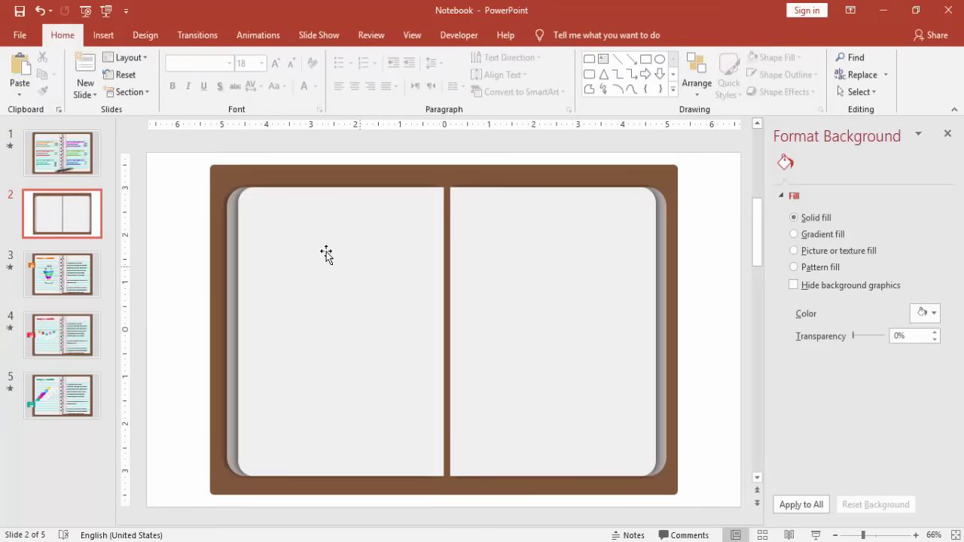
right_click(180, 188)
left_click(201, 208)
left_click_drag(231, 213, 447, 213)
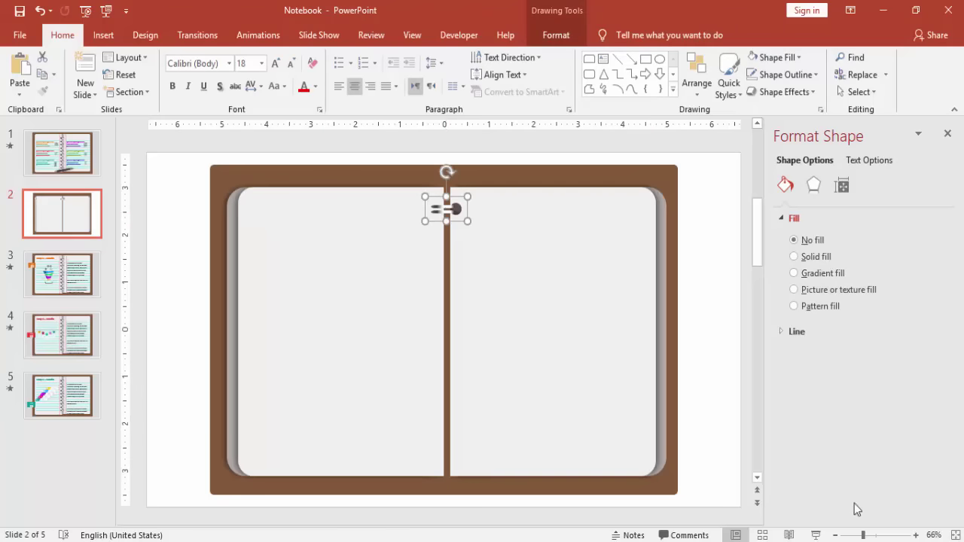
- Ungroup the spiral ring, duplicate its dark circle left of the spine, and send that circle backward
left_click(892, 533)
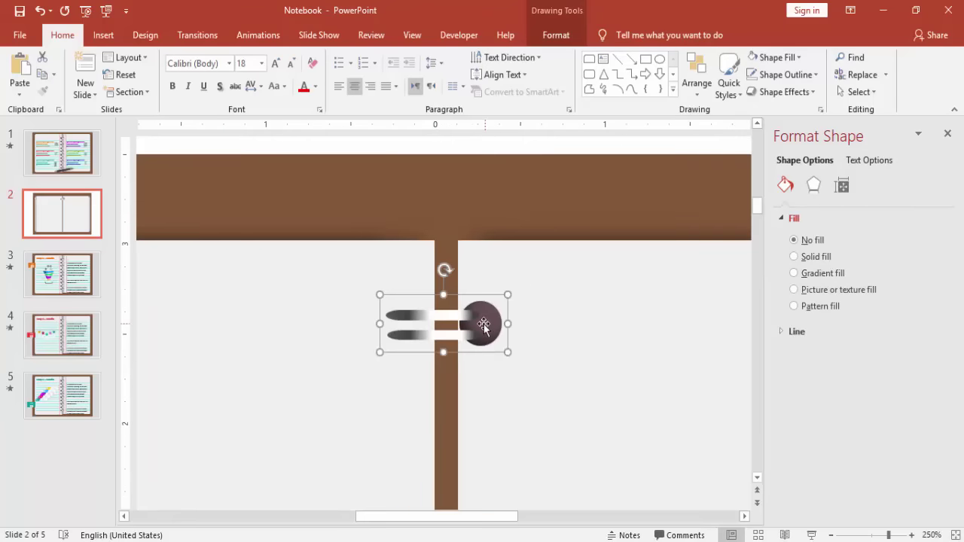
left_click(476, 324)
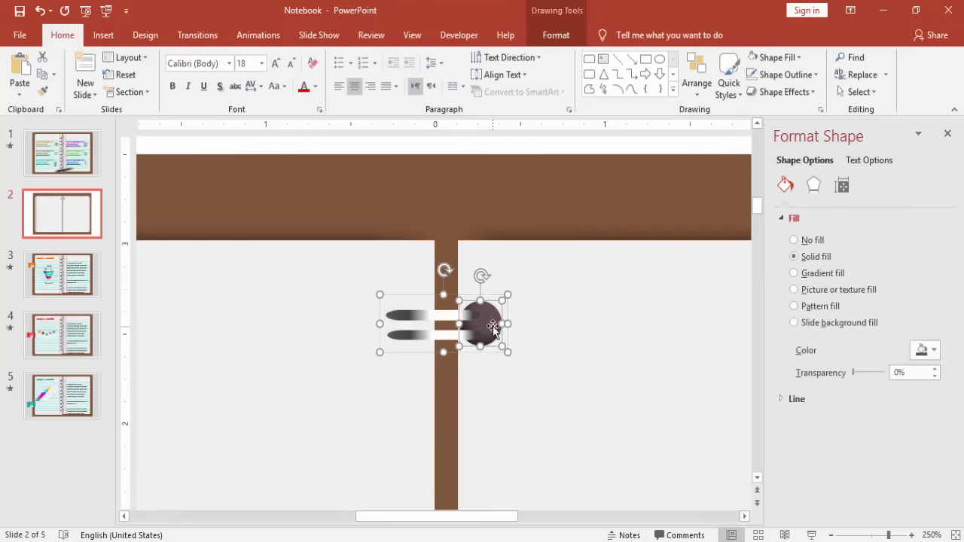
left_click(409, 296)
right_click(409, 297)
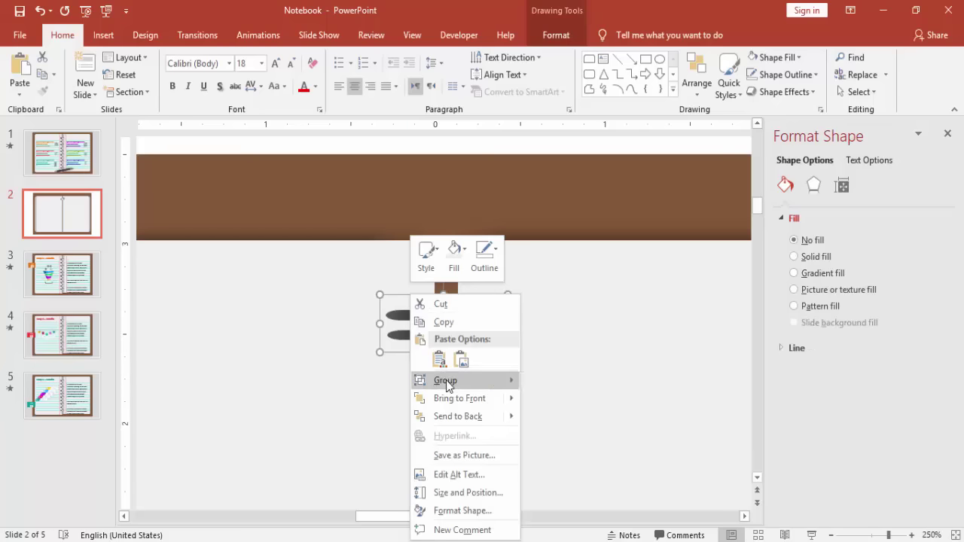
mouse_move(452, 383)
left_click(560, 419)
left_click(527, 318)
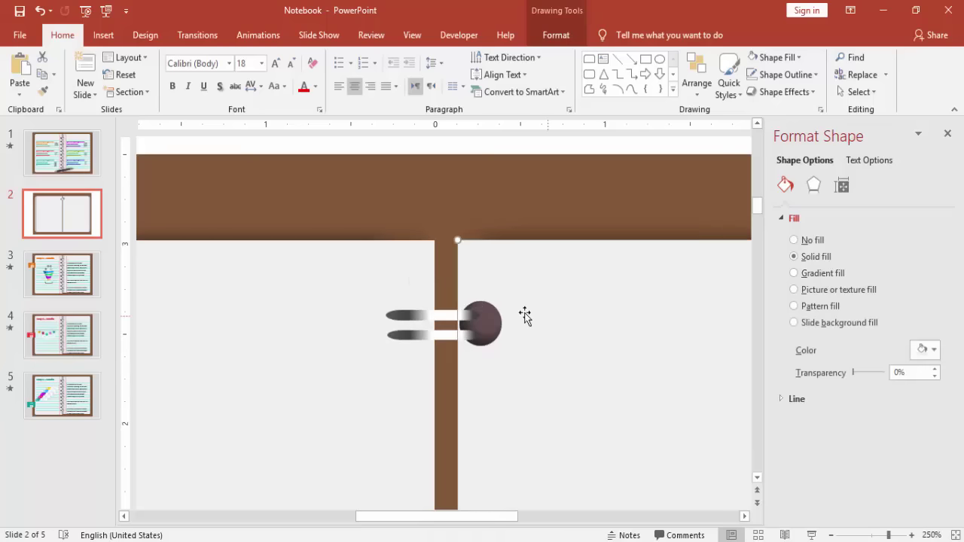
left_click(508, 327)
mouse_move(510, 327)
left_mouse_down()
mouse_move(510, 363)
mouse_move(456, 334)
mouse_move(380, 335)
mouse_move(398, 334)
left_mouse_up()
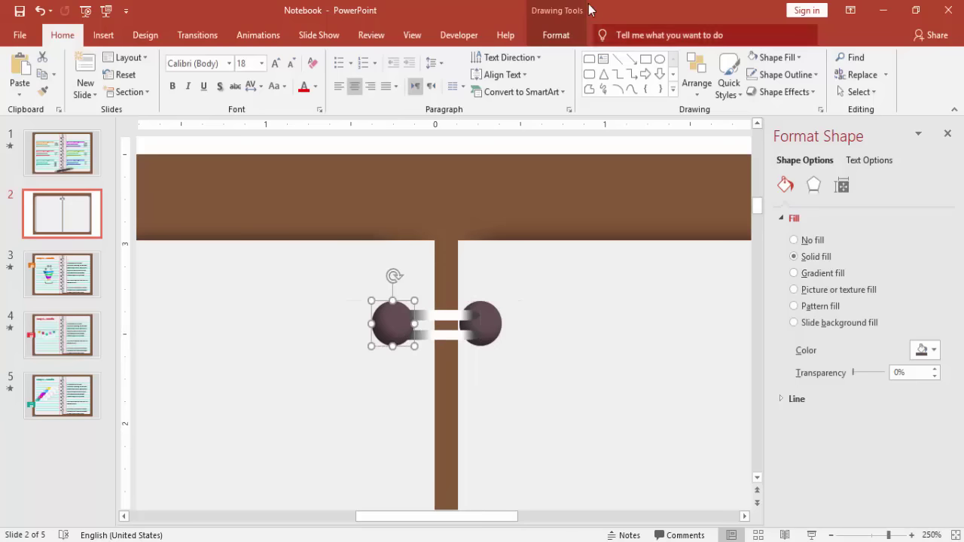
left_click(579, 36)
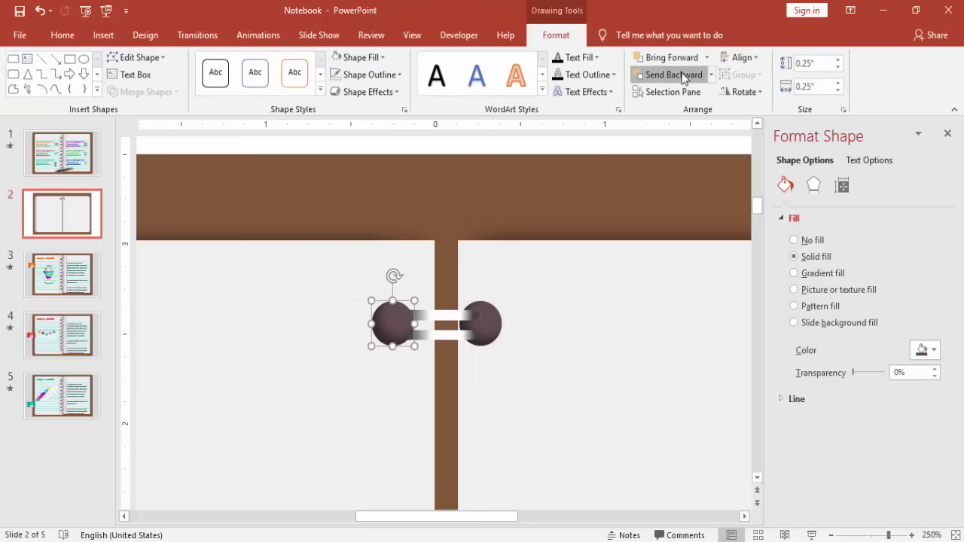
left_click(683, 77)
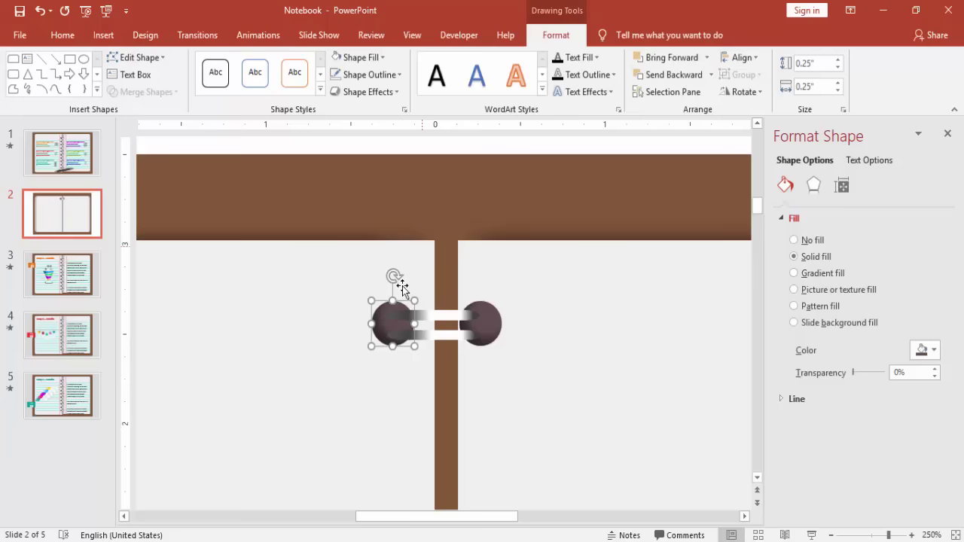
- Move the white gradient bar down between the two circles and nudge it up slightly
left_click(441, 323)
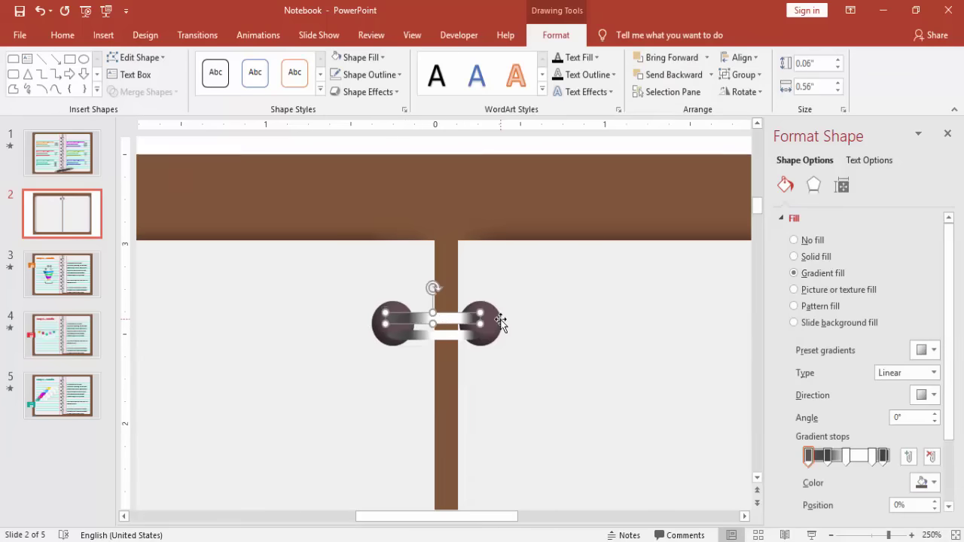
left_click_drag(501, 322, 474, 331)
key("ctrl+z")
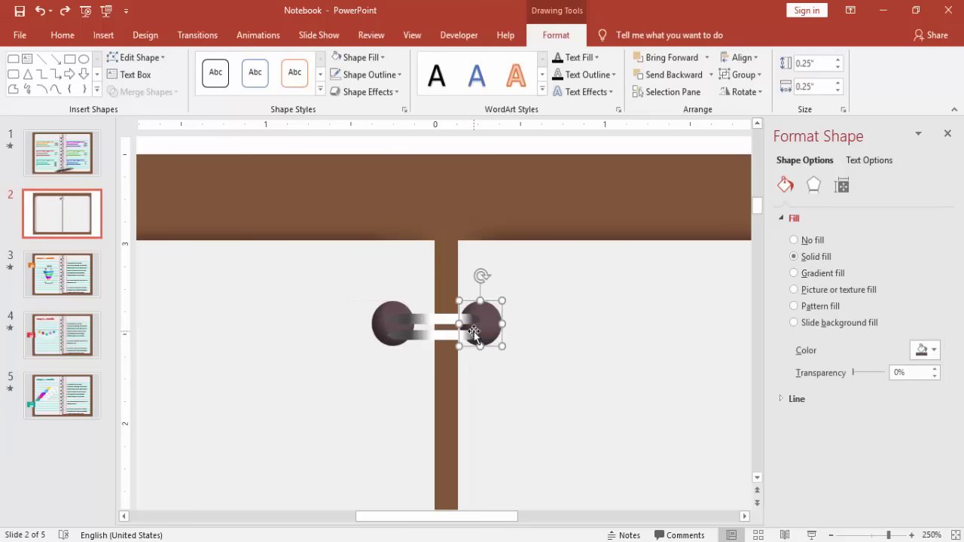
left_click(447, 314)
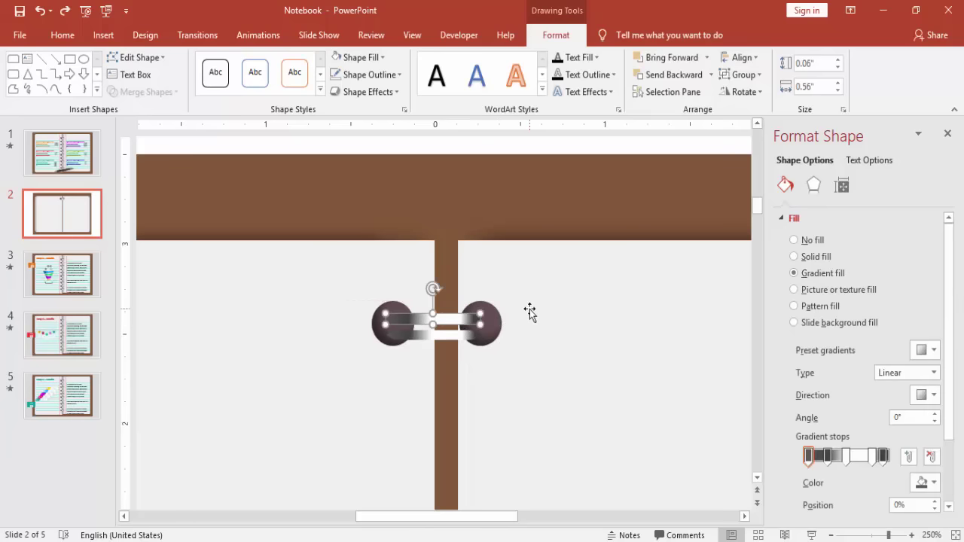
left_click_drag(478, 322, 480, 338)
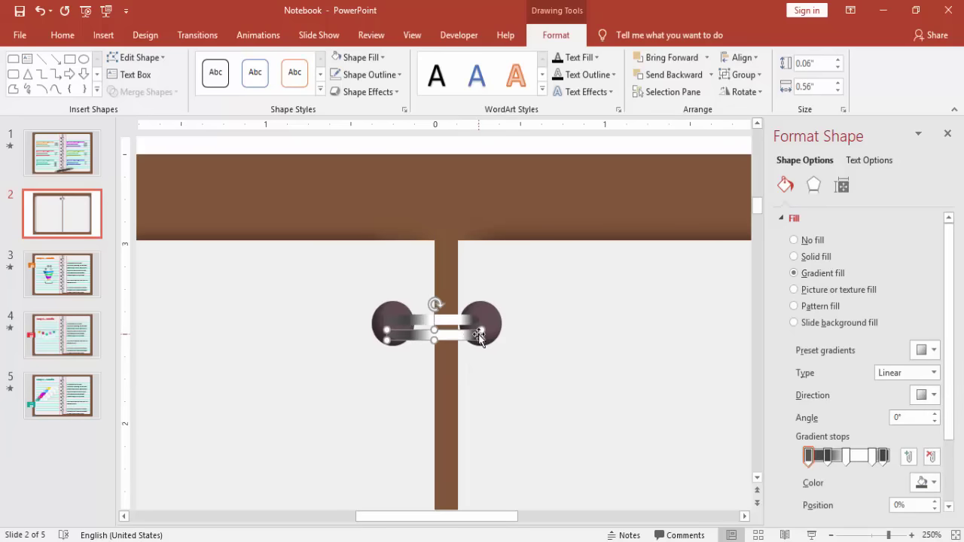
key("Up")
left_click(484, 326)
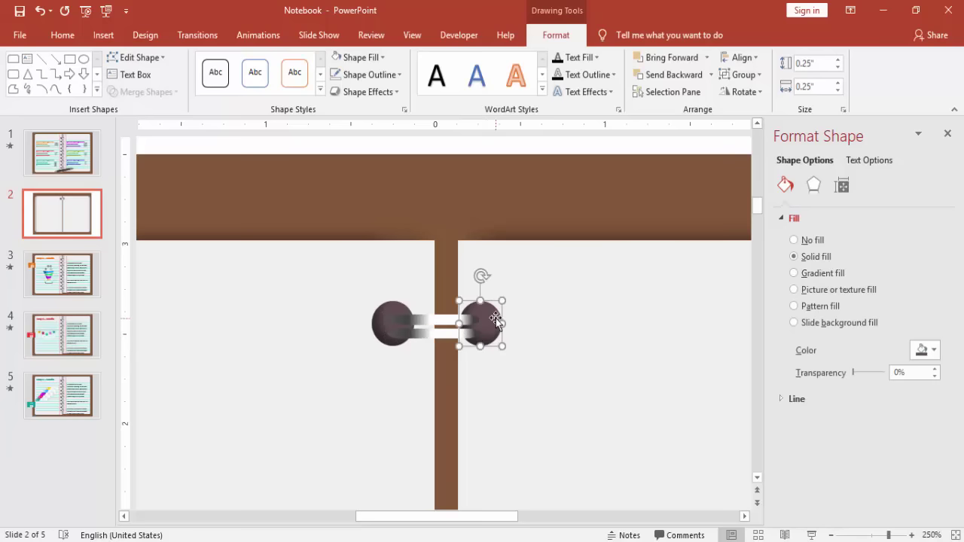
- Resize the right and left circles to 0.2" by 0.2" and nudge them level at the bar's ends
left_click(825, 64)
left_click(824, 86)
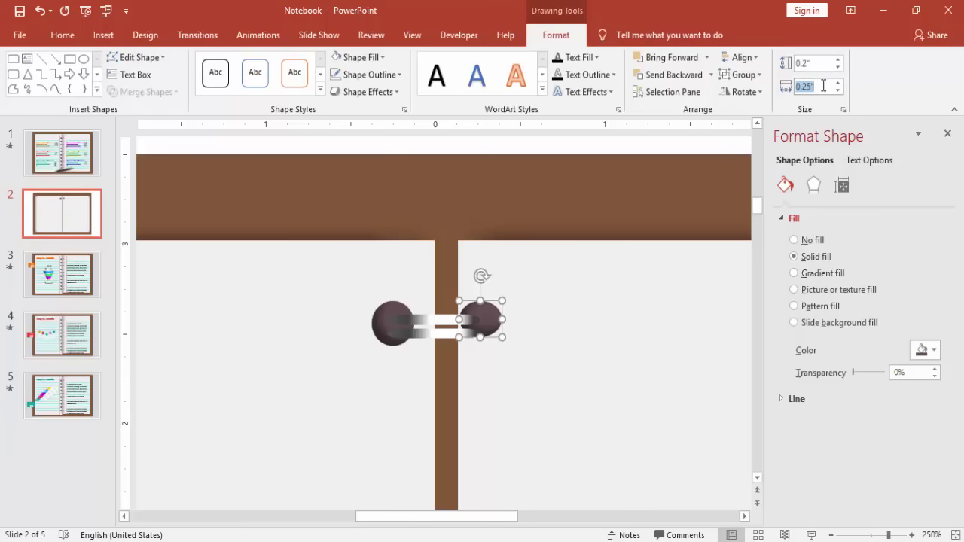
type(".20")
left_click(386, 311)
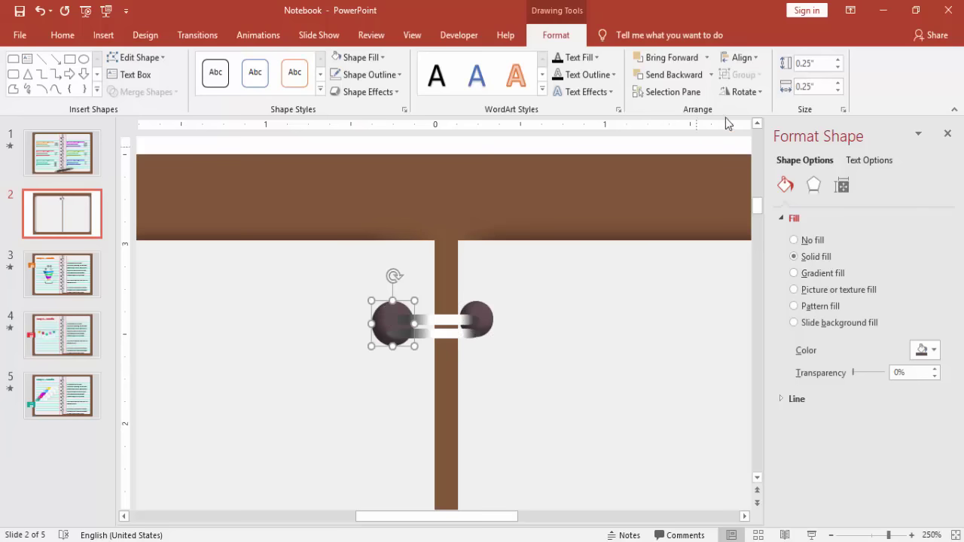
left_click(827, 61)
type(".20")
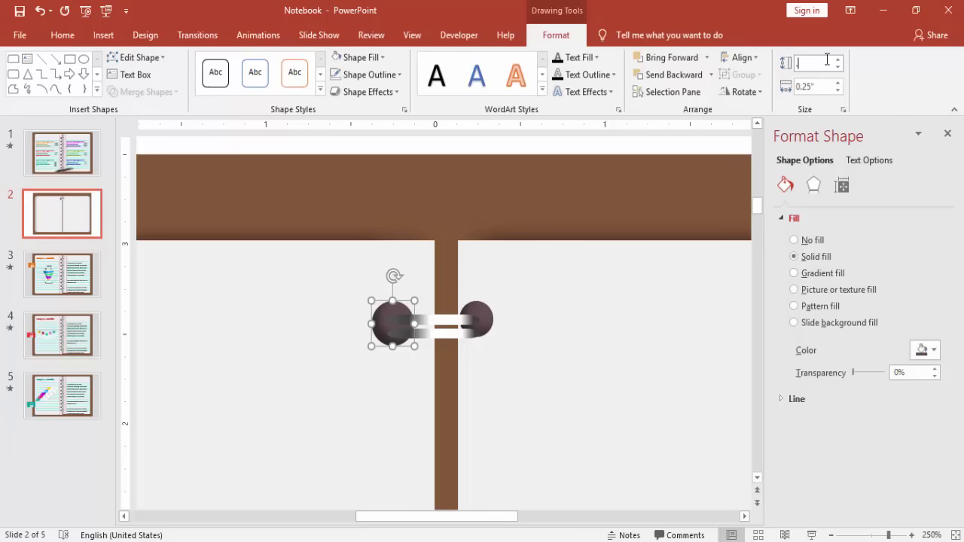
left_click(807, 84)
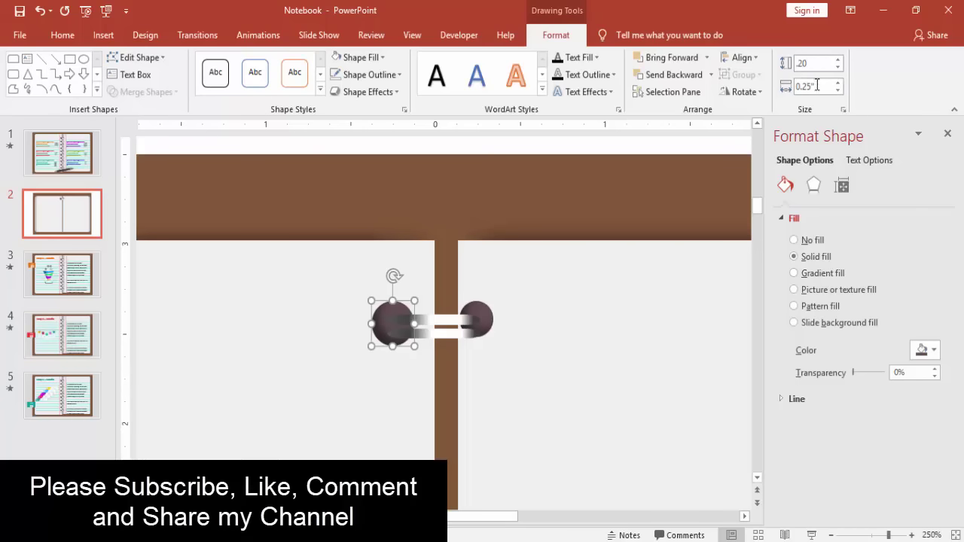
left_click(818, 85)
key("Return")
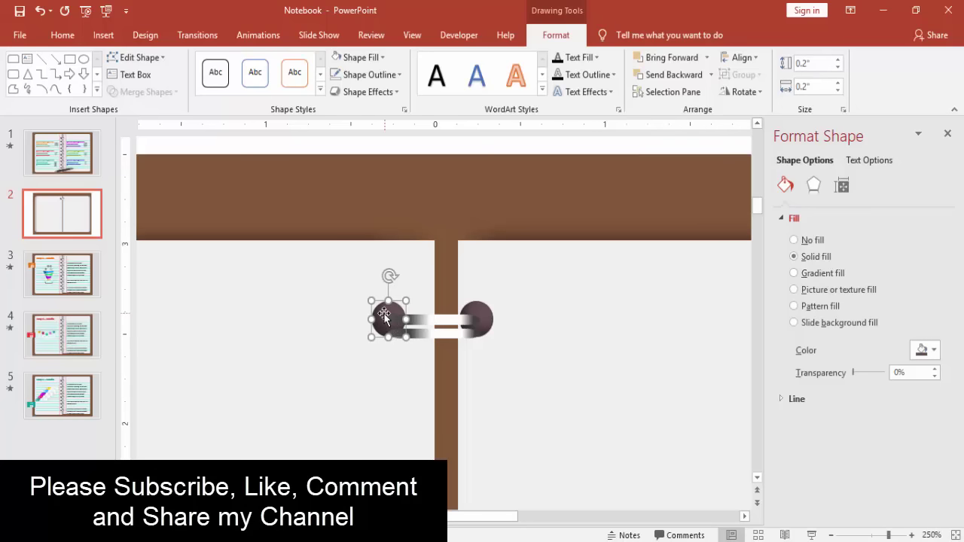
left_click_drag(381, 317, 389, 318)
left_click(486, 318)
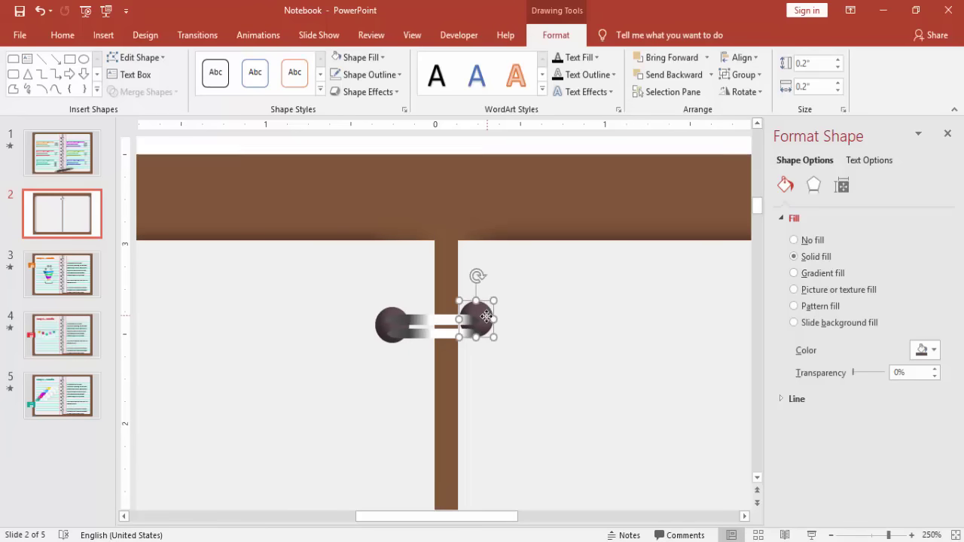
left_click_drag(486, 317, 486, 321)
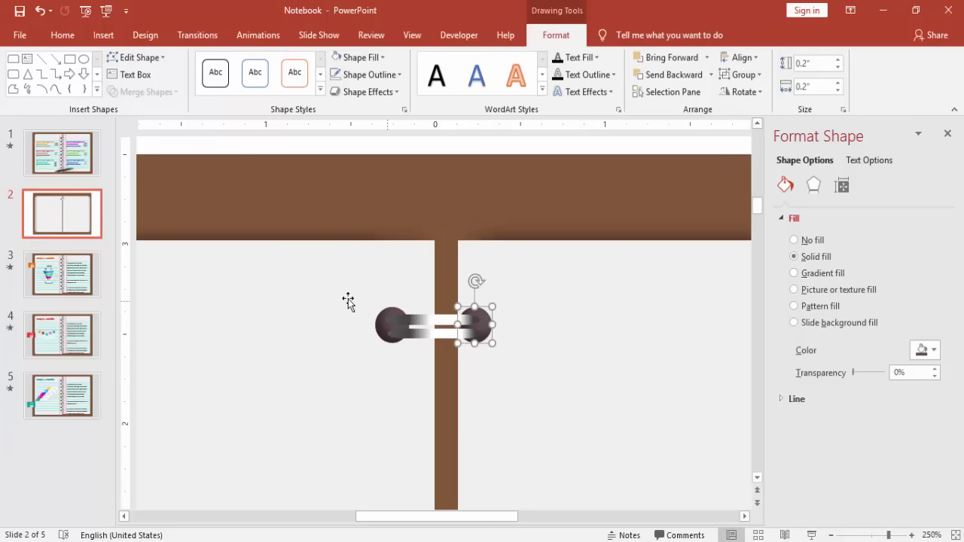
- Zoom slide 2 out to about 71% so the brown notebook cover, both pages and the binder ring are all visible
left_click(339, 227)
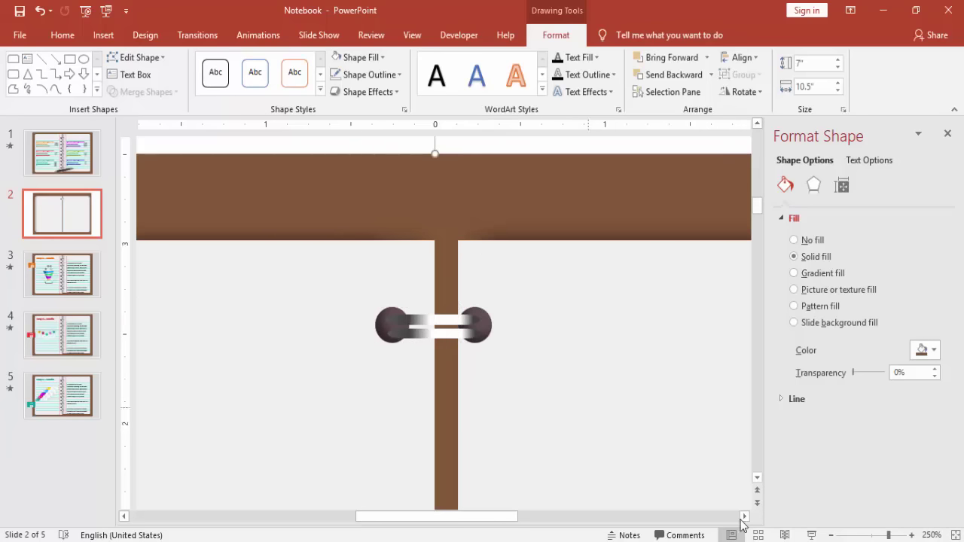
left_click(831, 535)
left_click(831, 535)
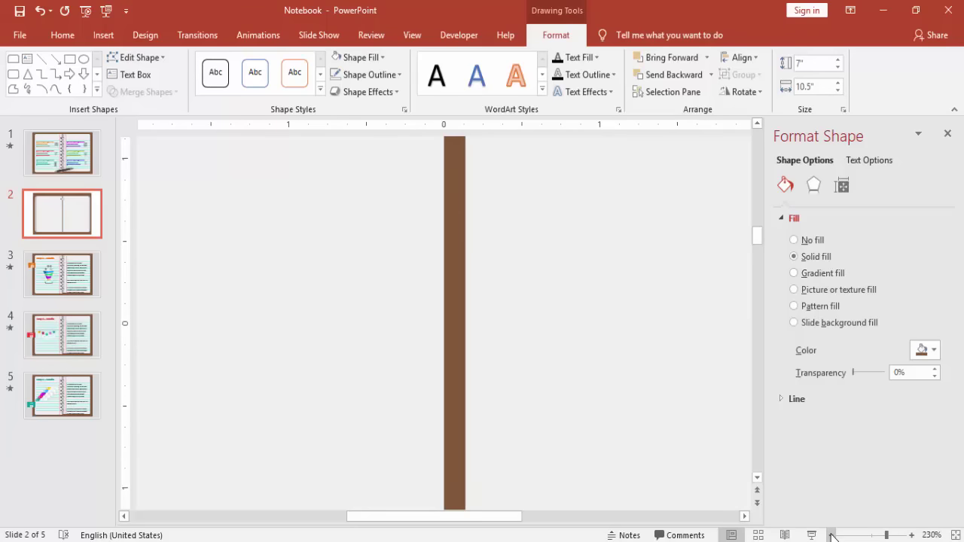
left_click(832, 535)
left_click(831, 535)
left_click(831, 535)
left_click(831, 535)
left_click(831, 535)
left_click(831, 535)
left_click(831, 535)
left_click(831, 535)
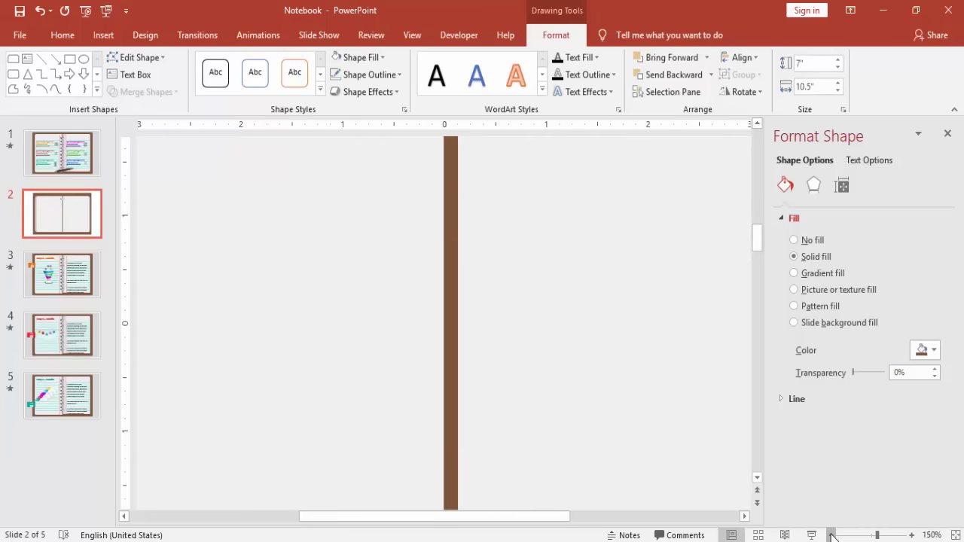
left_click(831, 535)
left_click(831, 535)
scroll(556, 405, "up", 3)
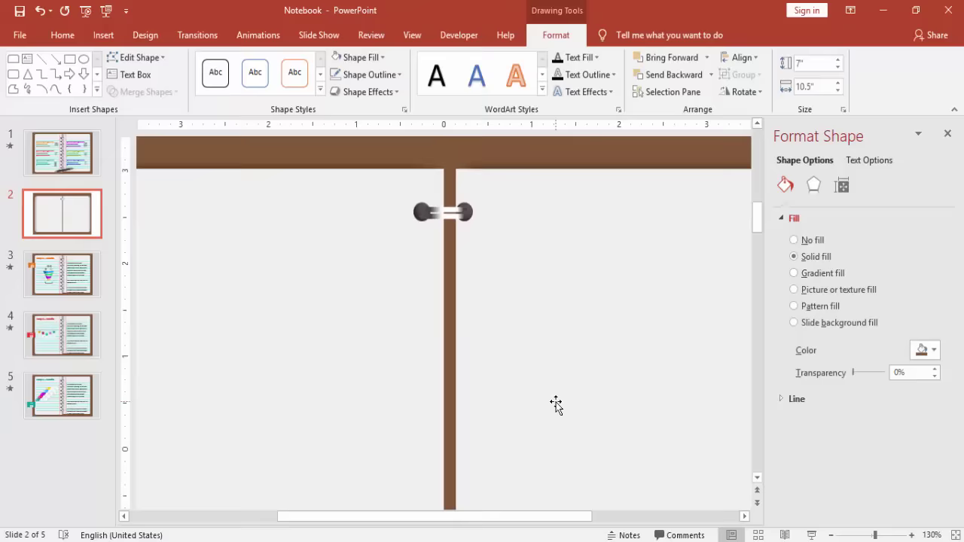
scroll(556, 405, "up", 5)
left_click(79, 224)
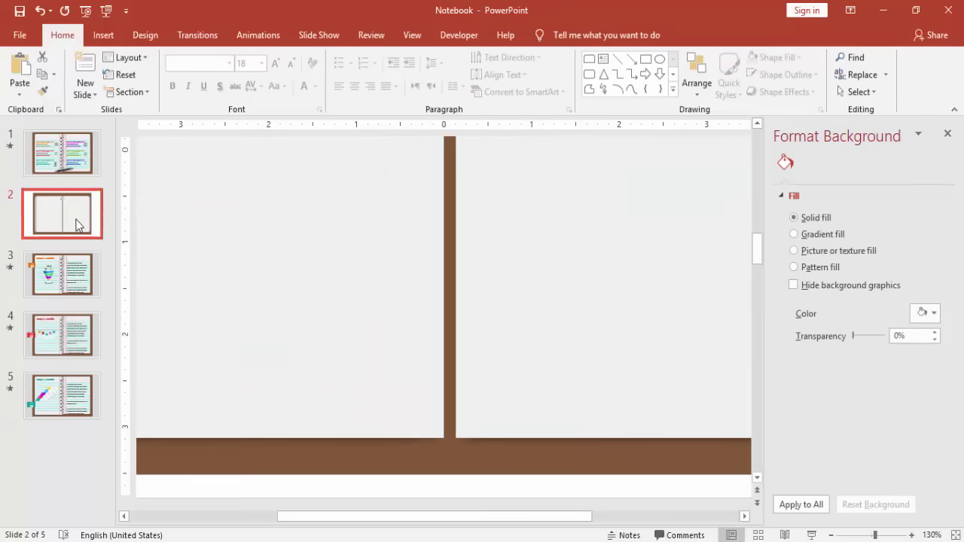
left_click_drag(872, 535, 861, 536)
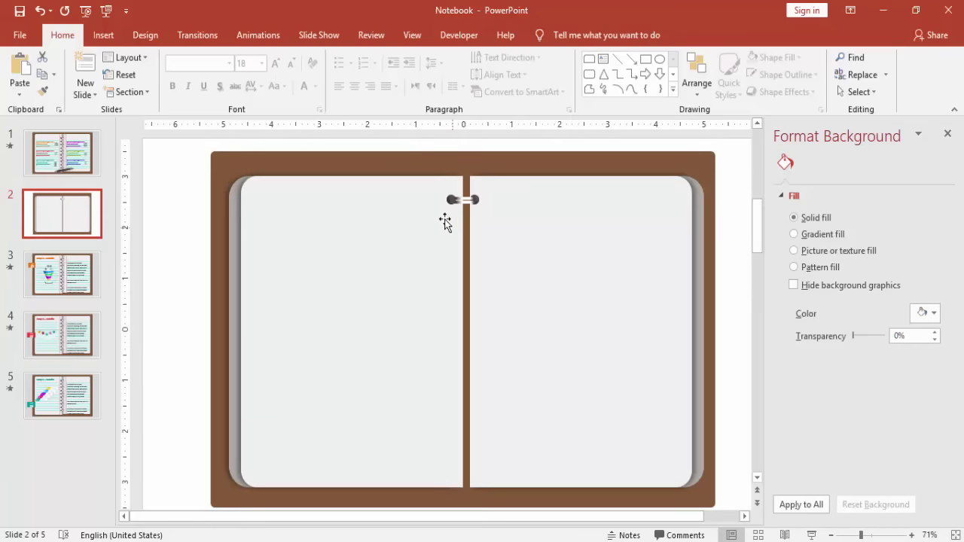
- Group the binder ring's shapes and repeat copies of the ring down the notebook spine
left_click_drag(427, 144, 496, 232)
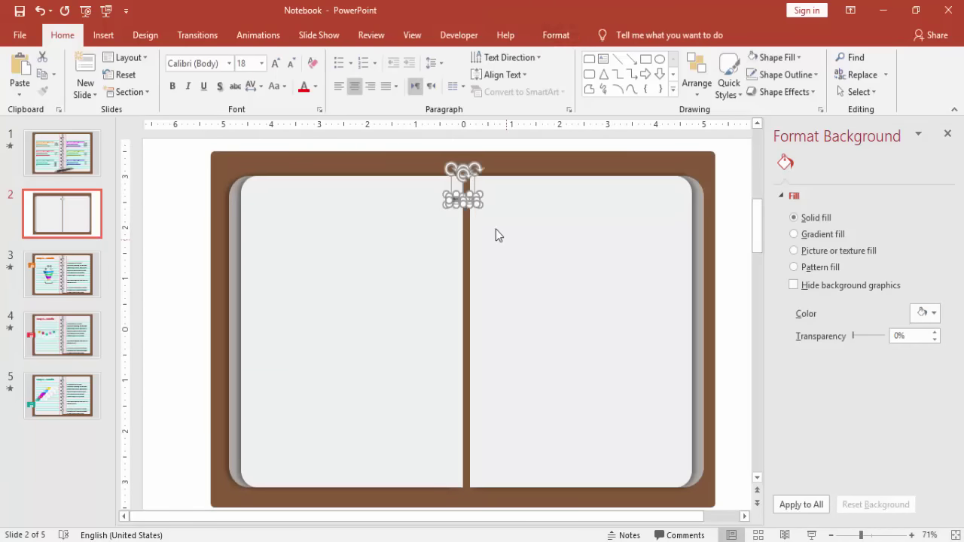
right_click(468, 199)
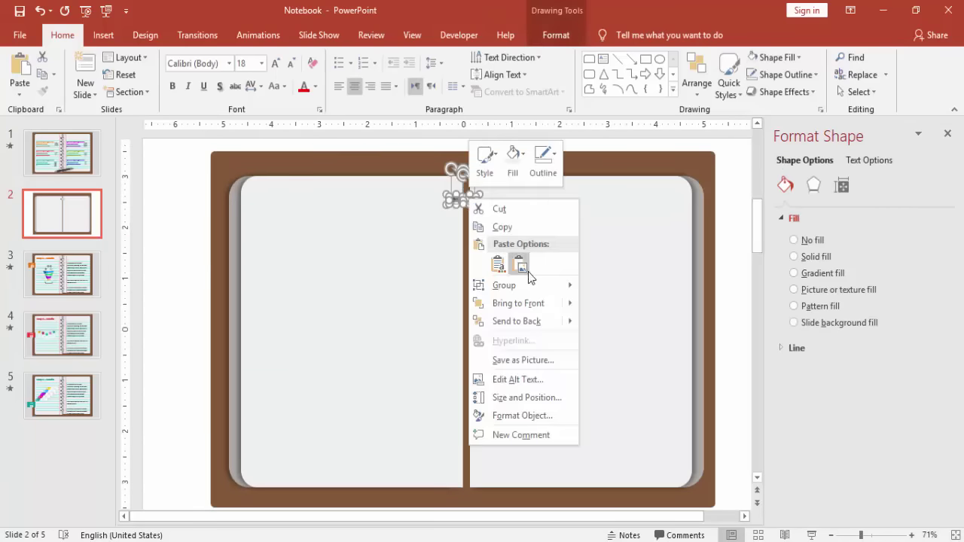
mouse_move(550, 289)
left_click(614, 289)
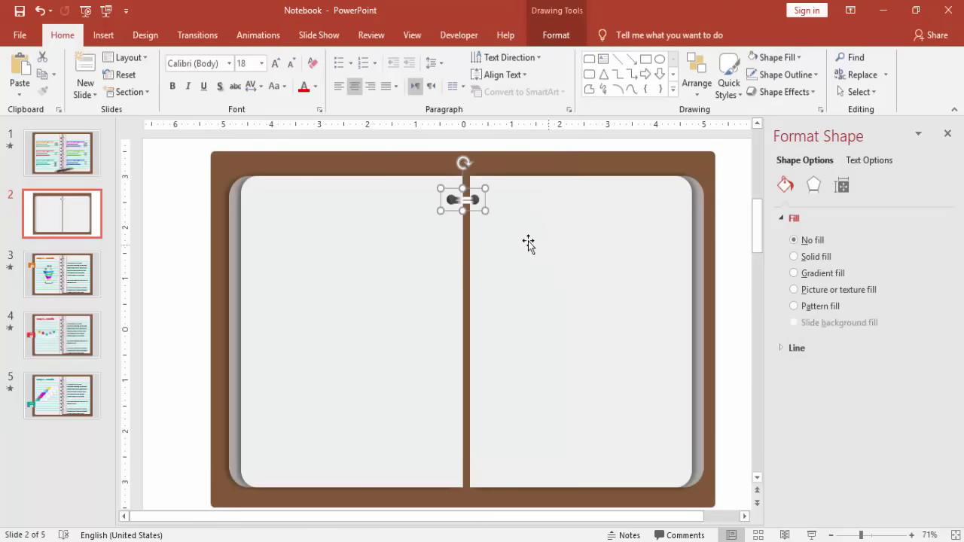
key("ctrl+Right")
key("ctrl+Right")
key("ctrl+Right")
key("ctrl+Right")
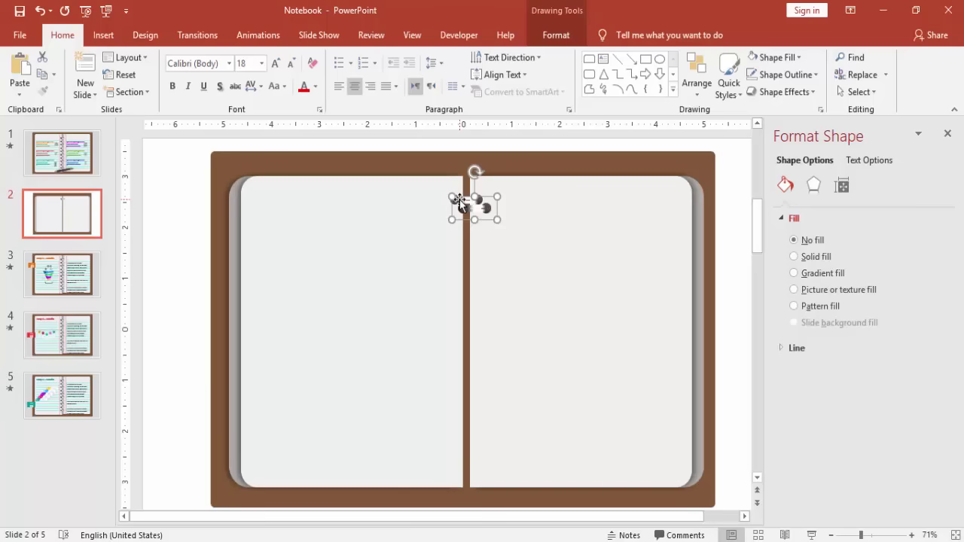
left_click_drag(469, 205, 469, 226)
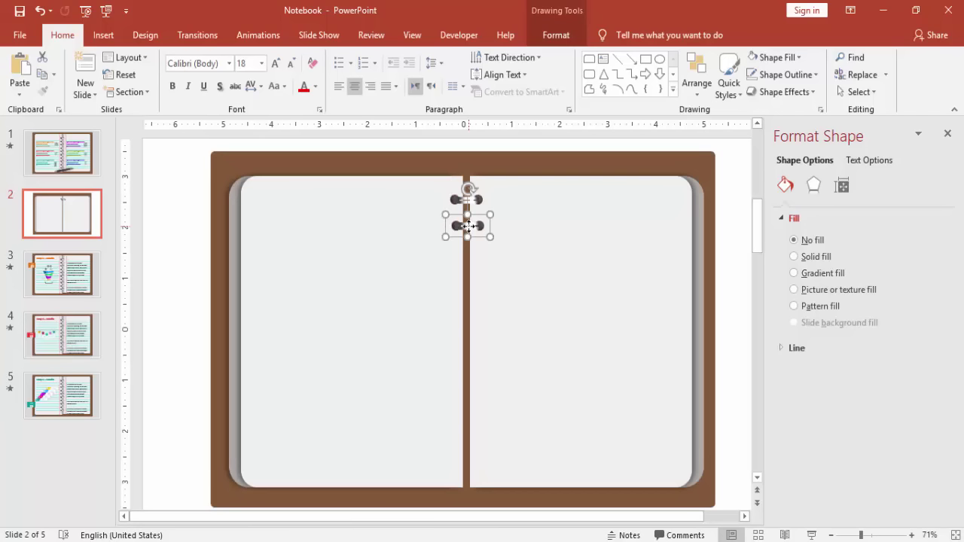
key("ctrl+d")
key("ctrl+d")
key("ctrl+d")
key("ctrl+d")
key("ctrl+d")
key("ctrl+d")
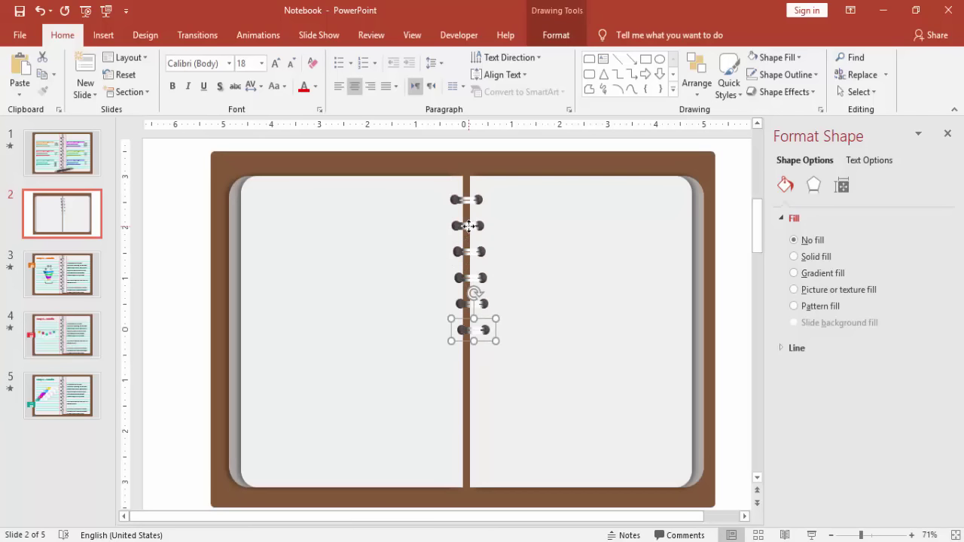
key("ctrl+d")
key("ctrl+d")
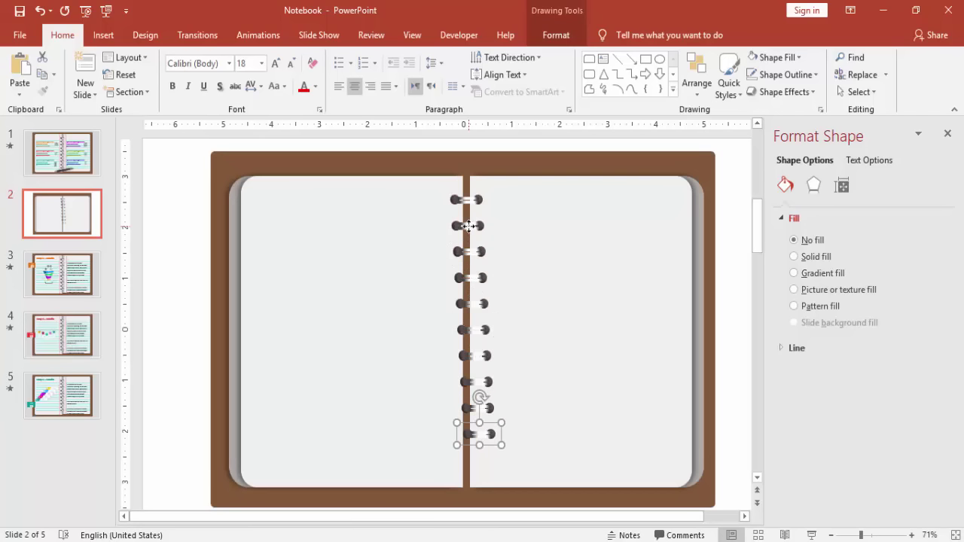
key("ctrl+d")
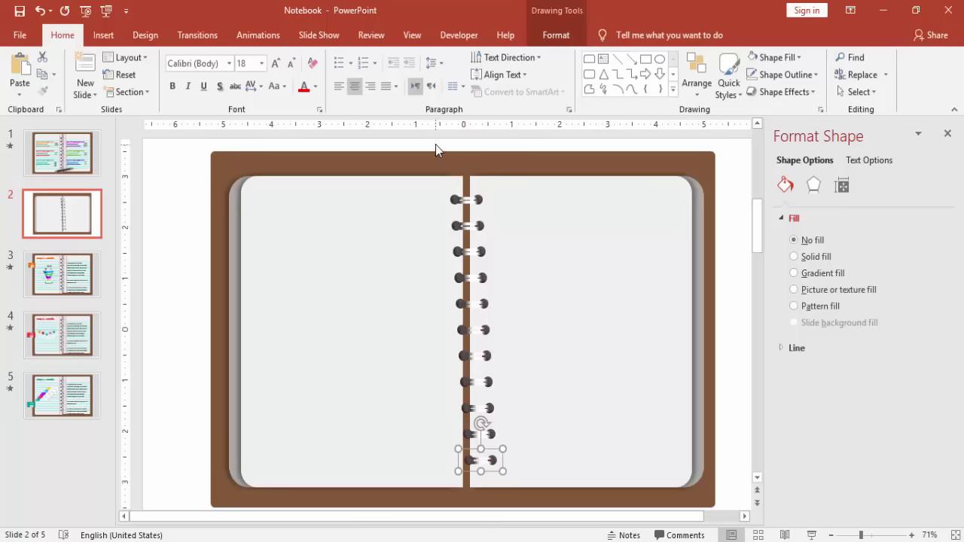
- Align all the spine rings left and distribute them vertically, then nudge the column down slightly
left_click_drag(436, 145, 536, 520)
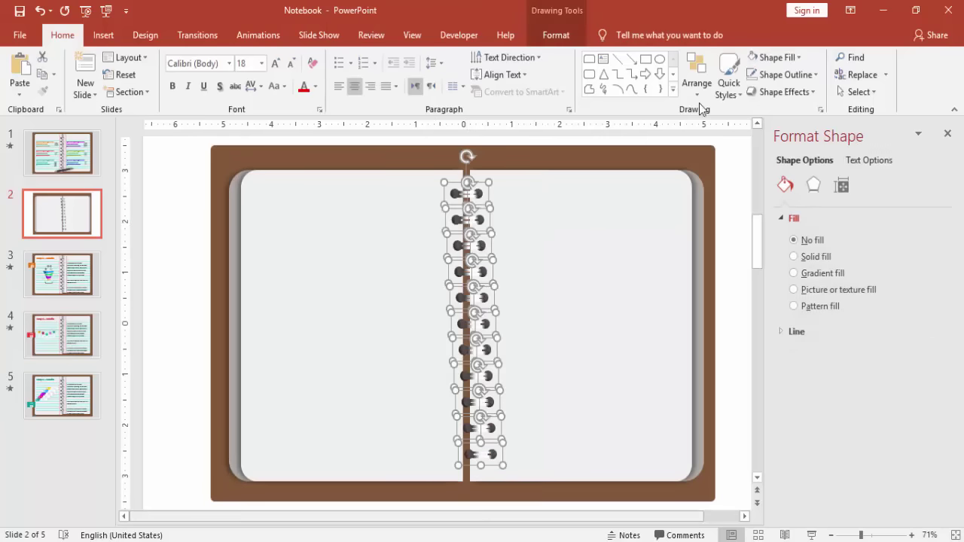
left_click(556, 35)
left_click(742, 58)
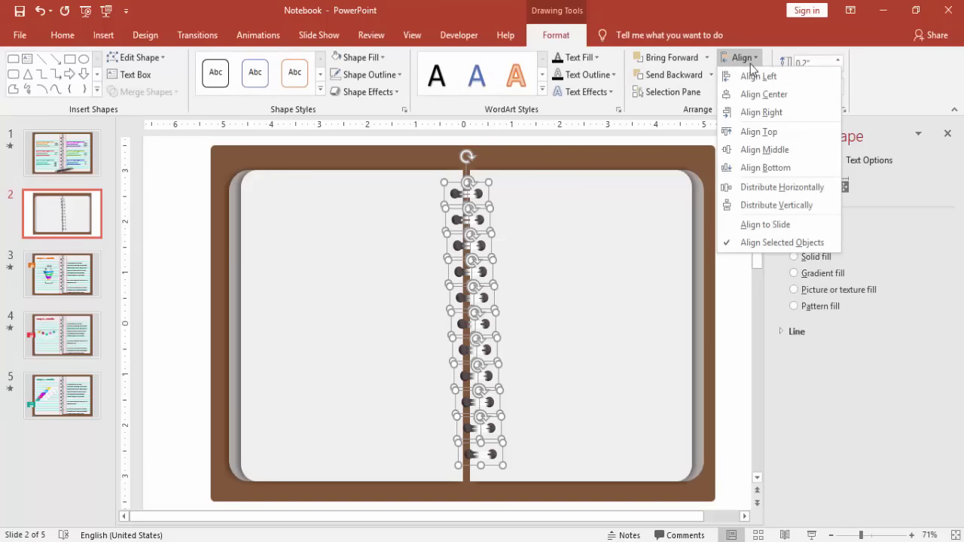
left_click(761, 77)
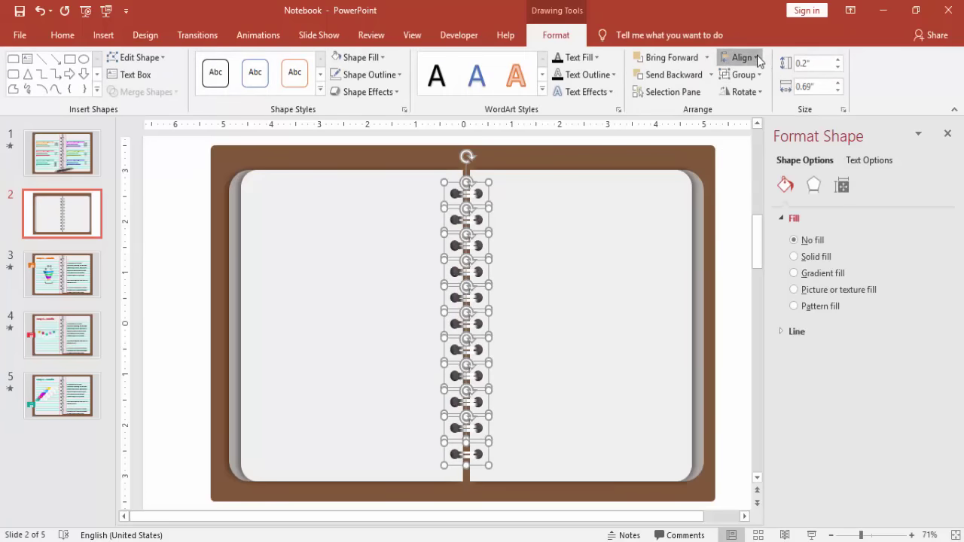
left_click(742, 58)
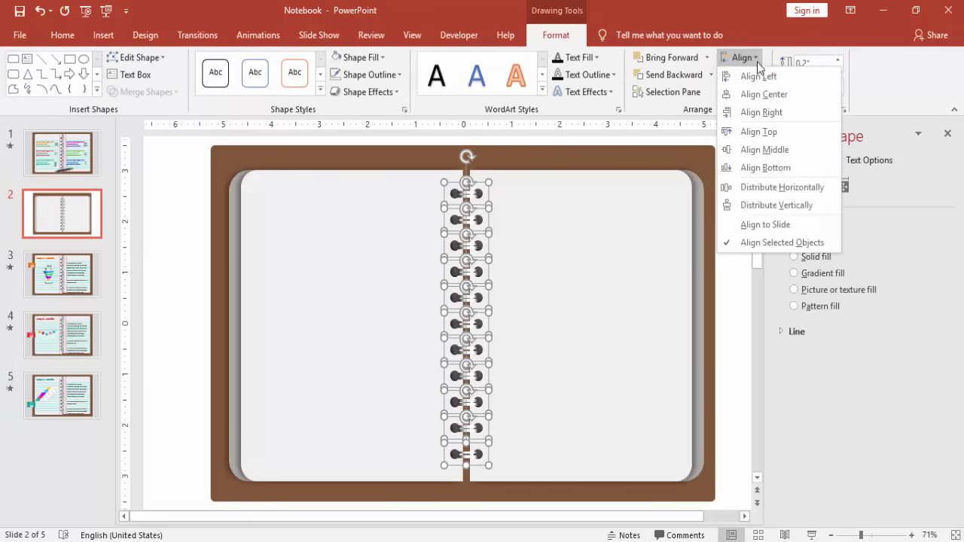
left_click(770, 206)
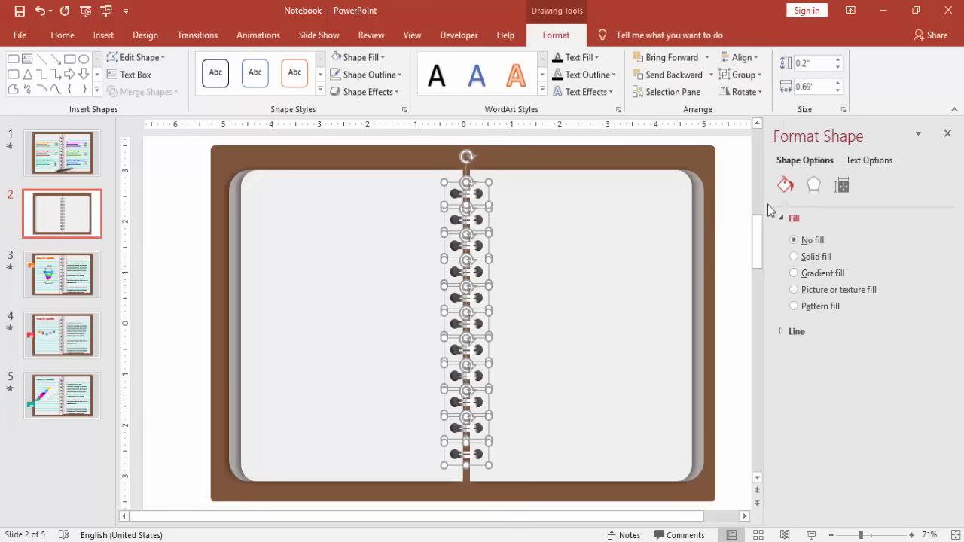
key("Down")
key("Down")
key("Down")
key("Down")
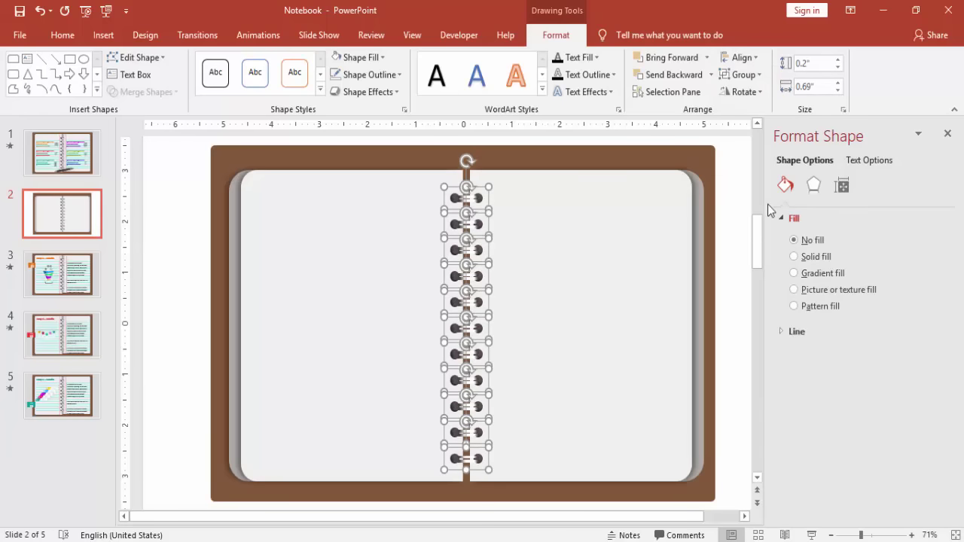
left_click(601, 140)
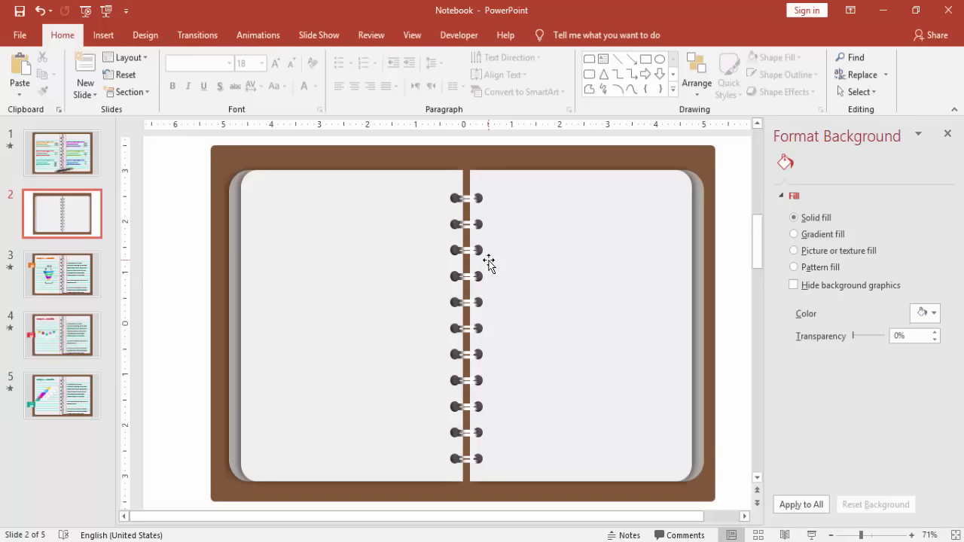
- Draw a straight vertical margin line down the left page beside the spine
left_click(110, 34)
left_click(258, 84)
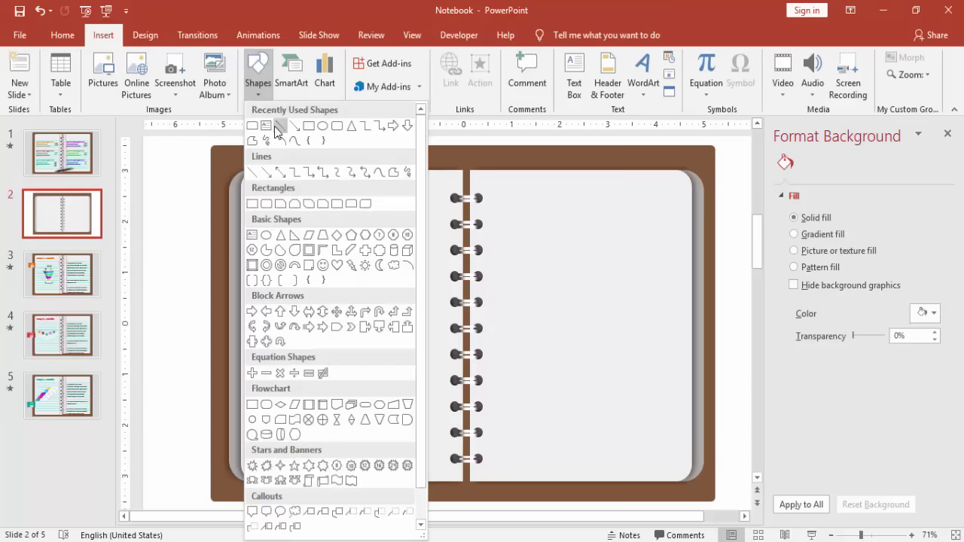
left_click(279, 129)
key("Tab")
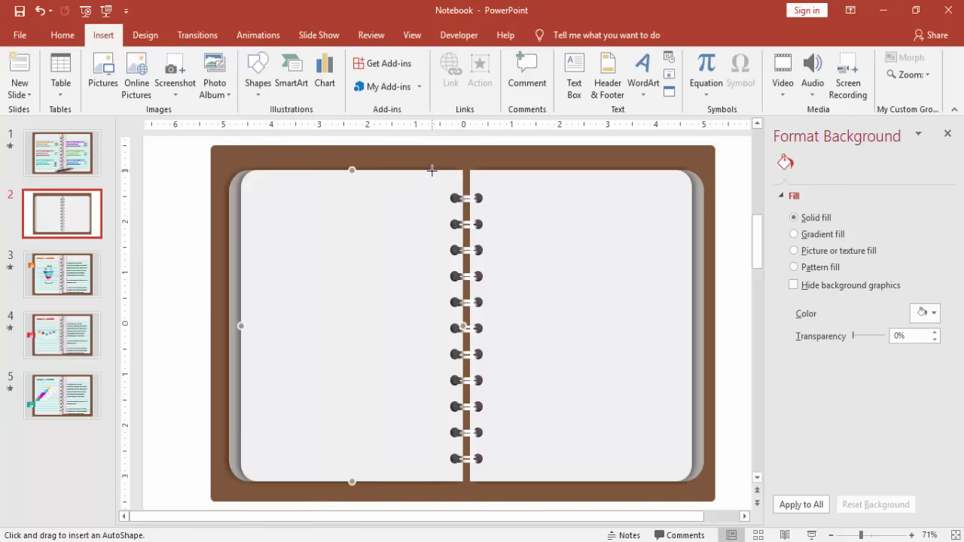
left_click_drag(433, 170, 432, 482)
- Make the margin line red with 50% transparency
key("shift+Tab")
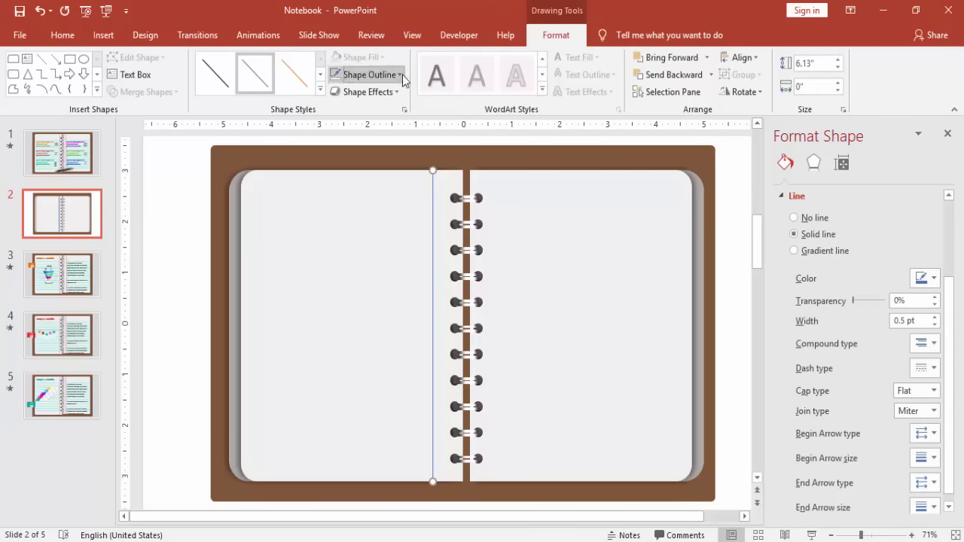
left_click(402, 75)
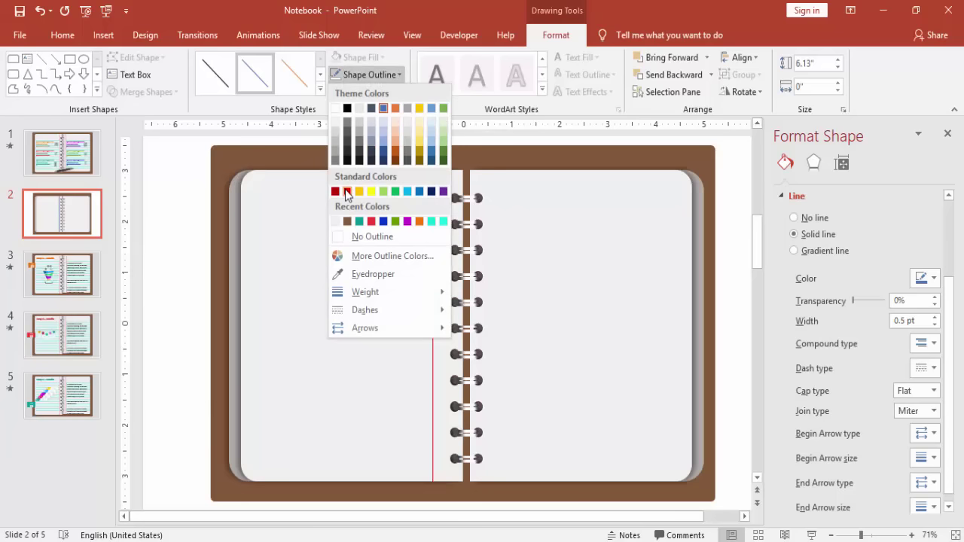
left_click(372, 221)
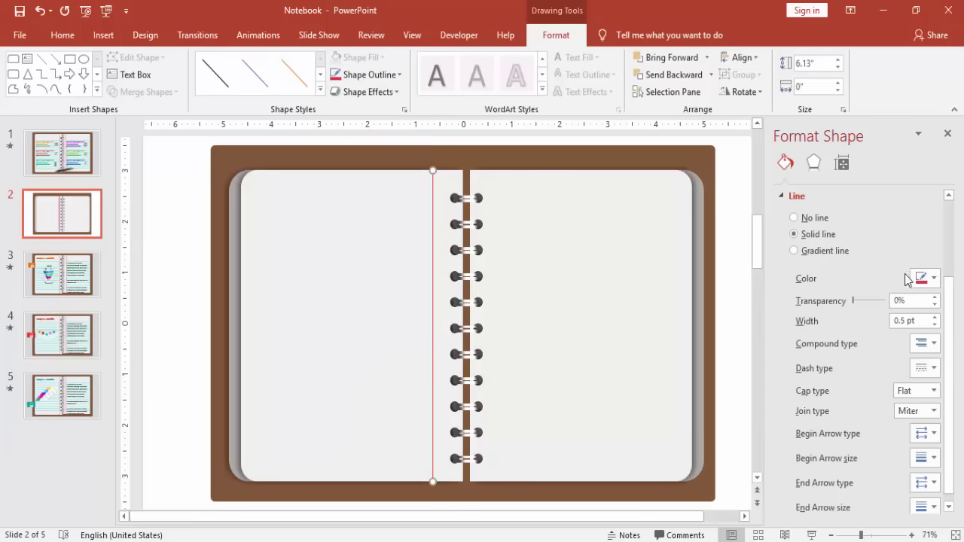
left_click_drag(914, 300, 874, 303)
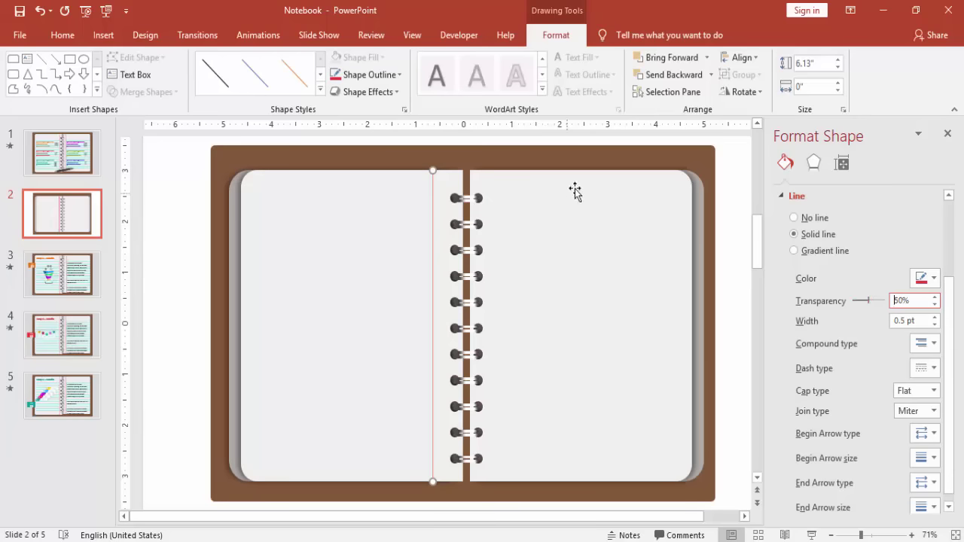
left_click(617, 142)
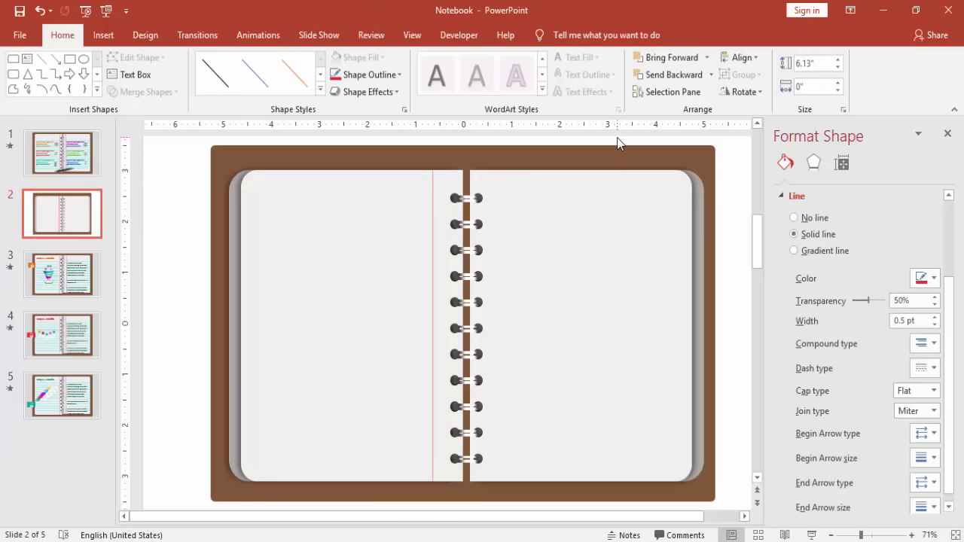
- Duplicate the red margin line and move the copy to the right of the binding
left_click(432, 249)
key("ctrl+d")
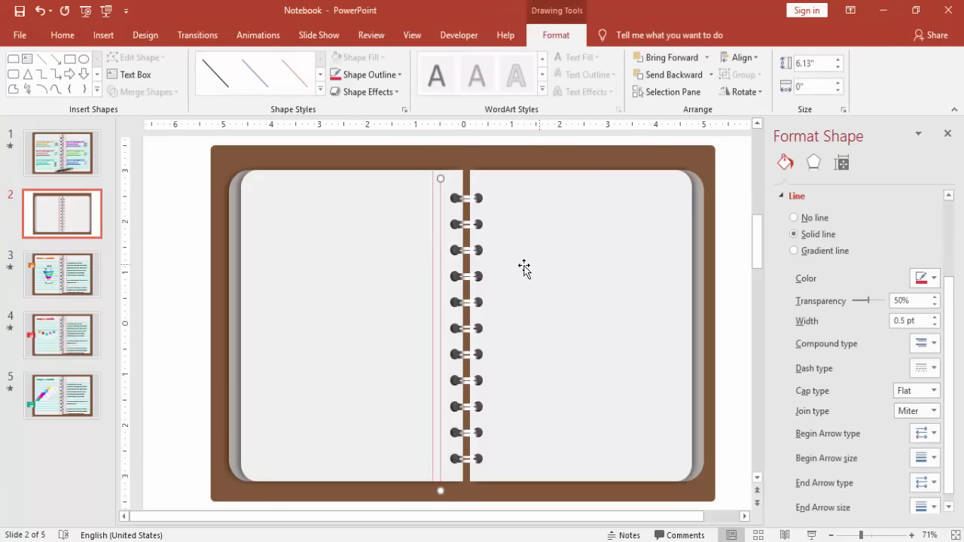
left_click_drag(441, 258, 503, 251)
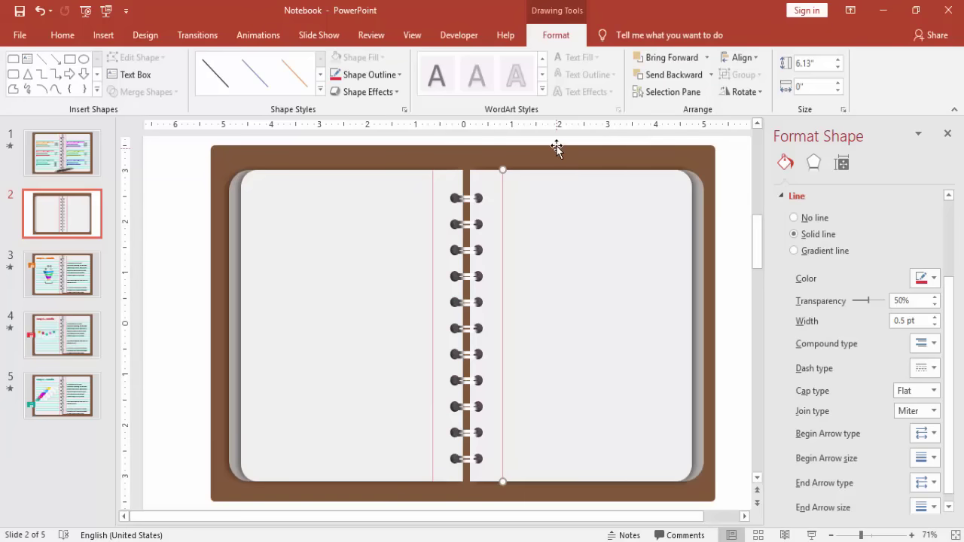
- Draw a horizontal straight line across the left notebook page
left_click(736, 234)
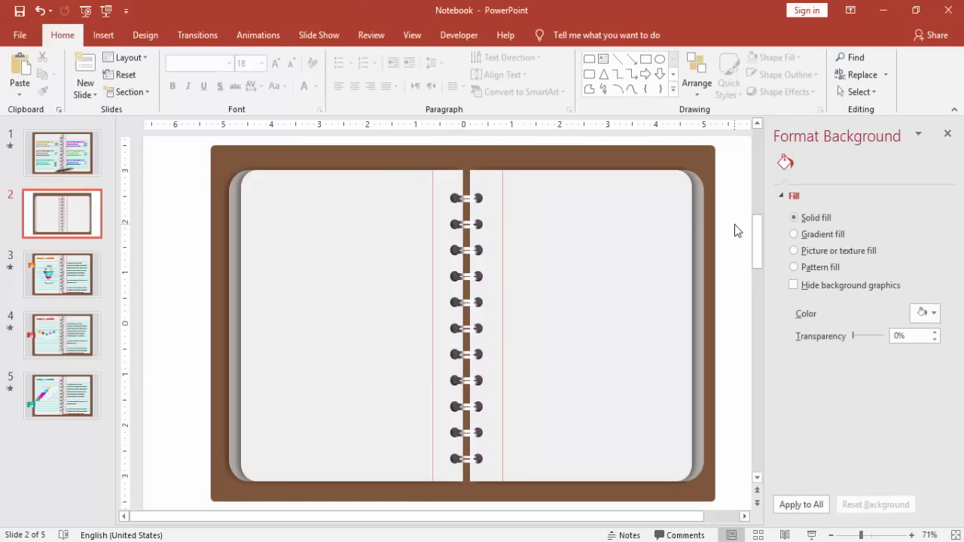
left_click(104, 35)
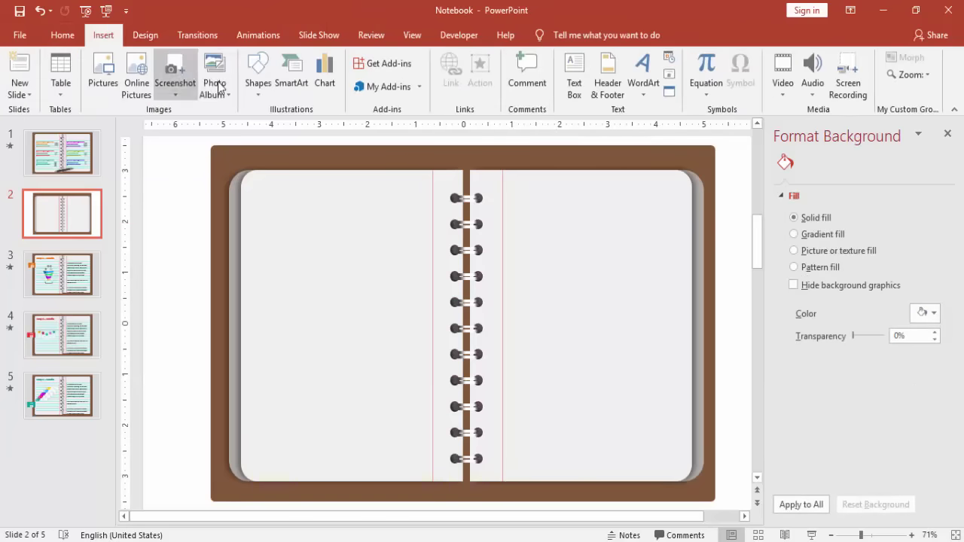
left_click(256, 91)
left_click(280, 126)
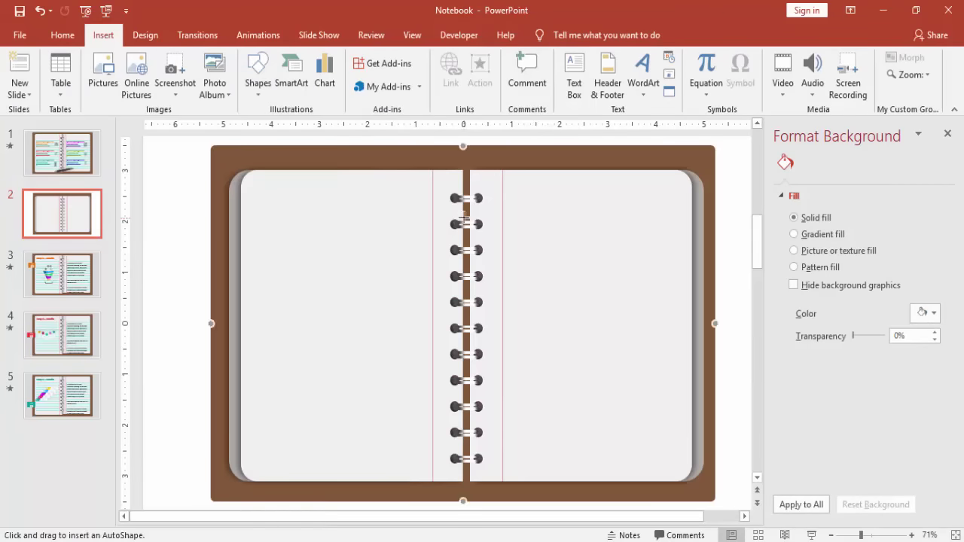
left_click_drag(432, 225, 239, 226)
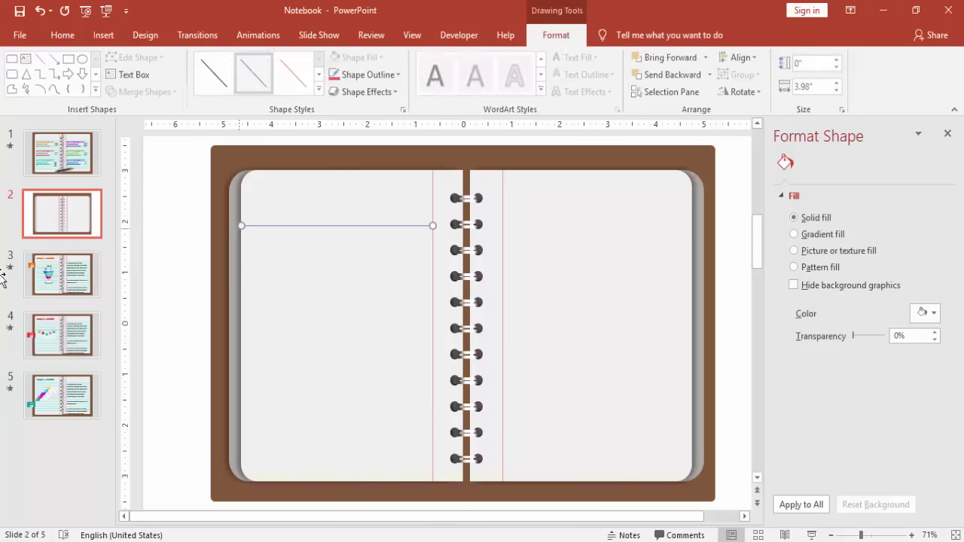
left_click(194, 256)
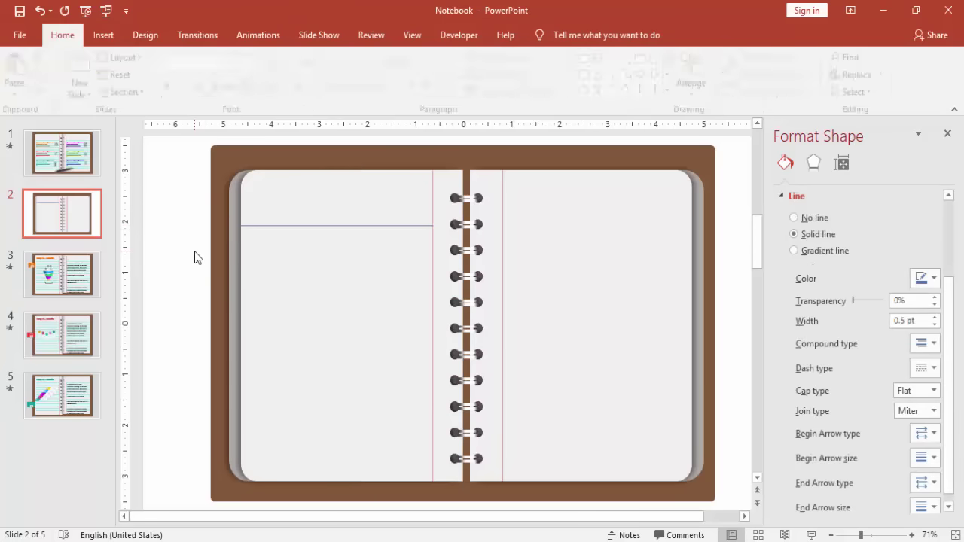
- Make the horizontal rule teal with 50% transparency
double_click(370, 226)
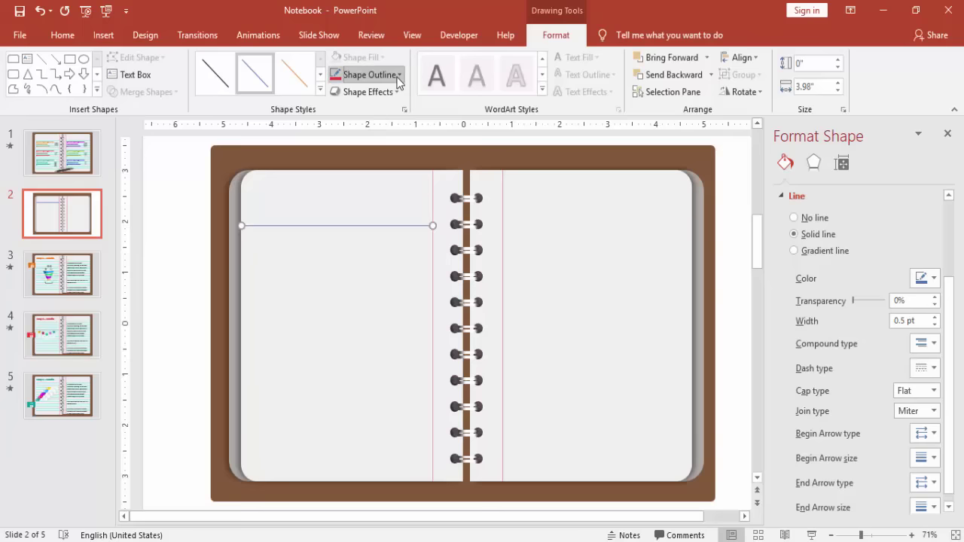
left_click(398, 77)
left_click(431, 222)
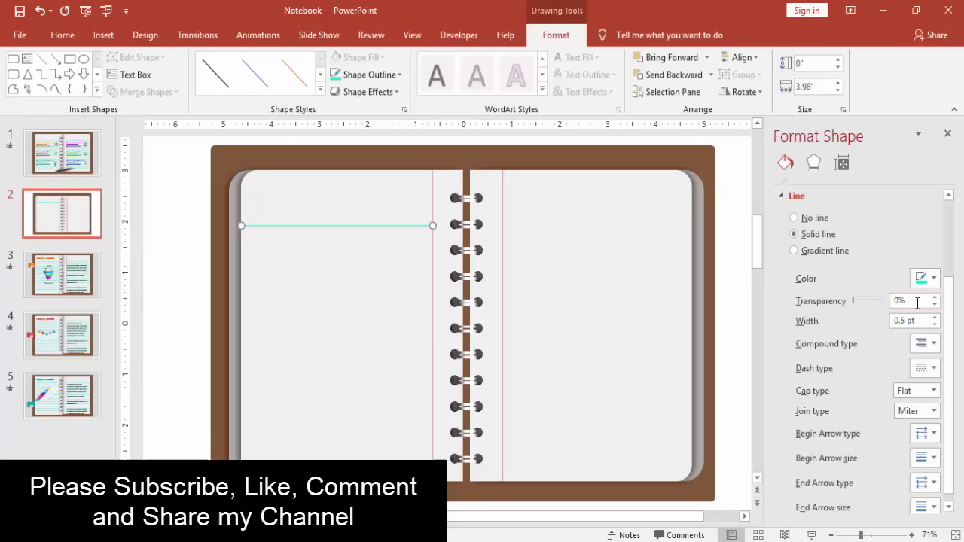
left_click_drag(916, 301, 874, 304)
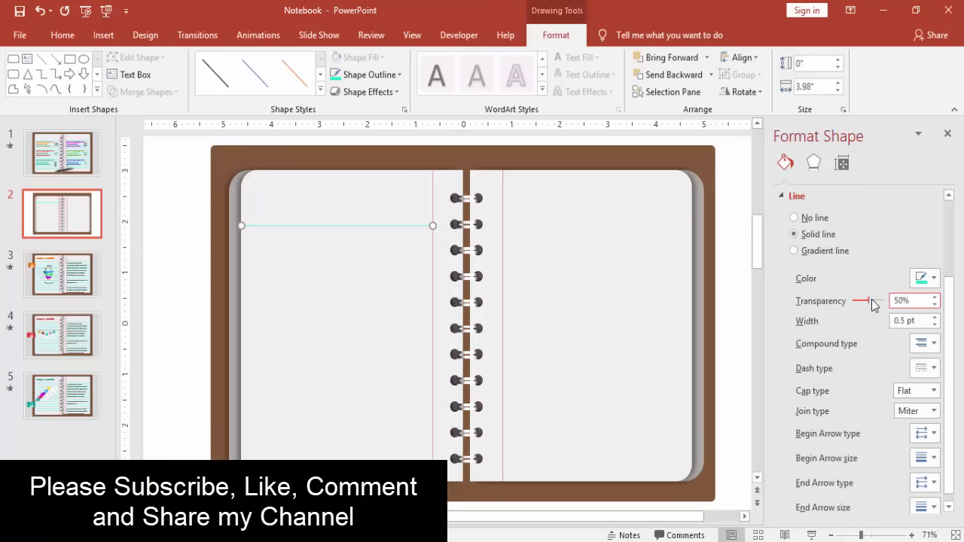
left_click(180, 168)
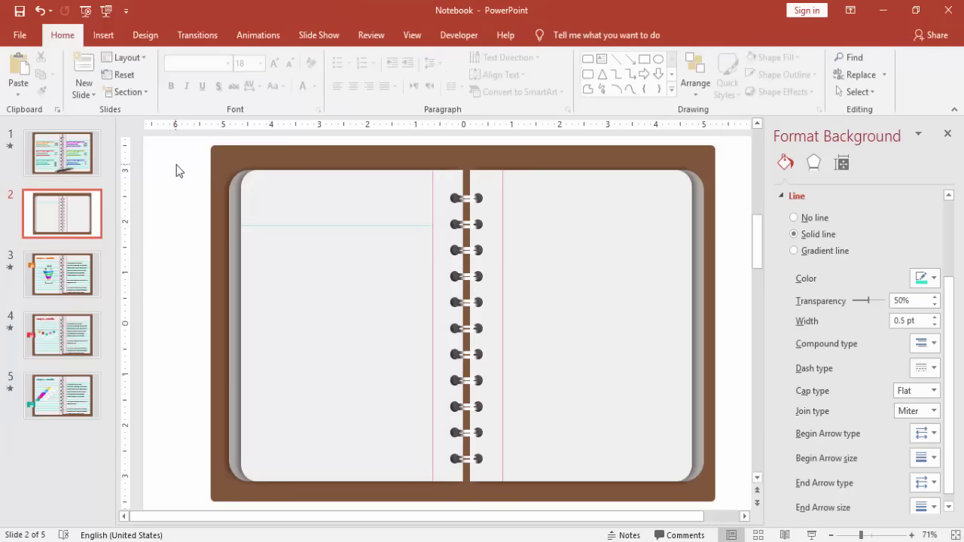
- Copy the teal rule at equal spacing repeatedly down to the bottom of the left page
left_click(393, 225)
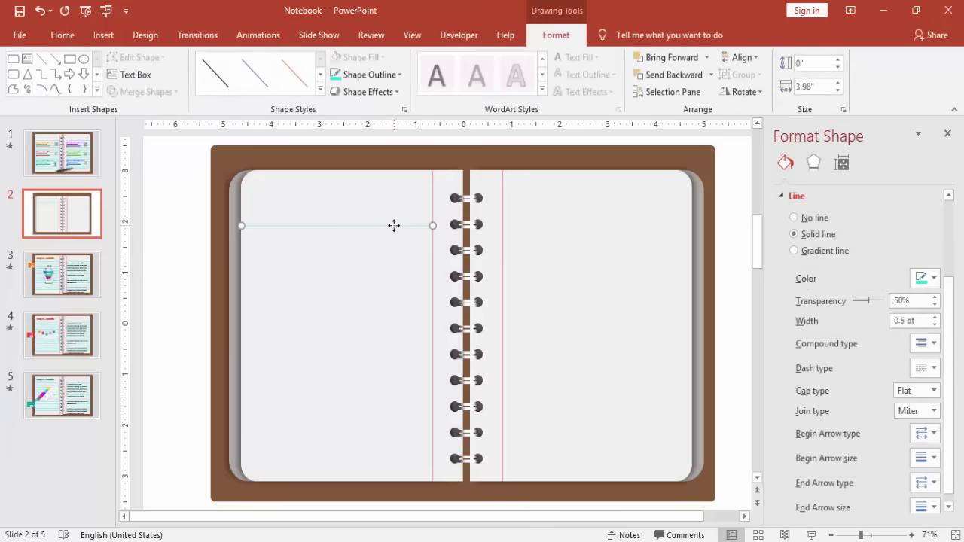
left_click_drag(394, 225, 402, 251)
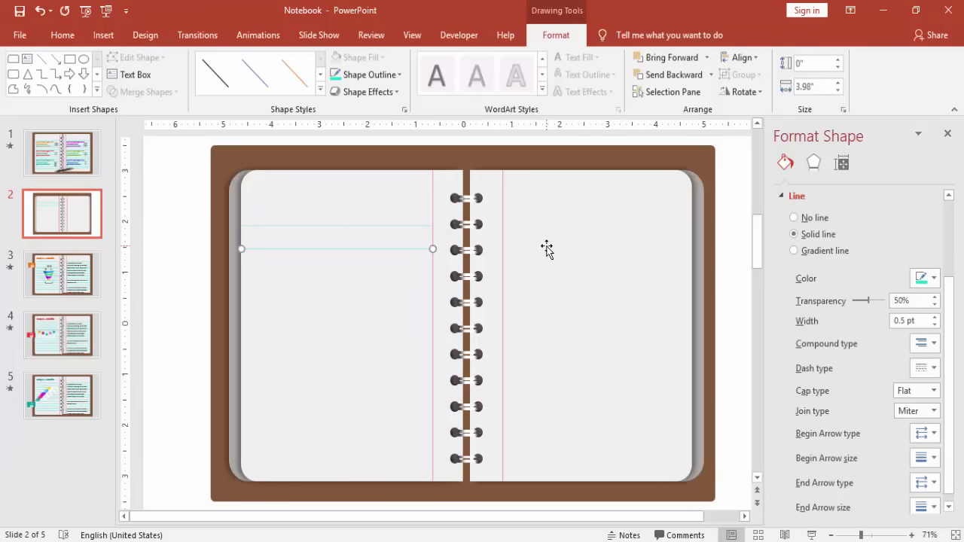
key("ctrl+d")
key("ctrl+d")
key("ctrl+d")
key("ctrl+d")
key("ctrl+d")
key("ctrl+d")
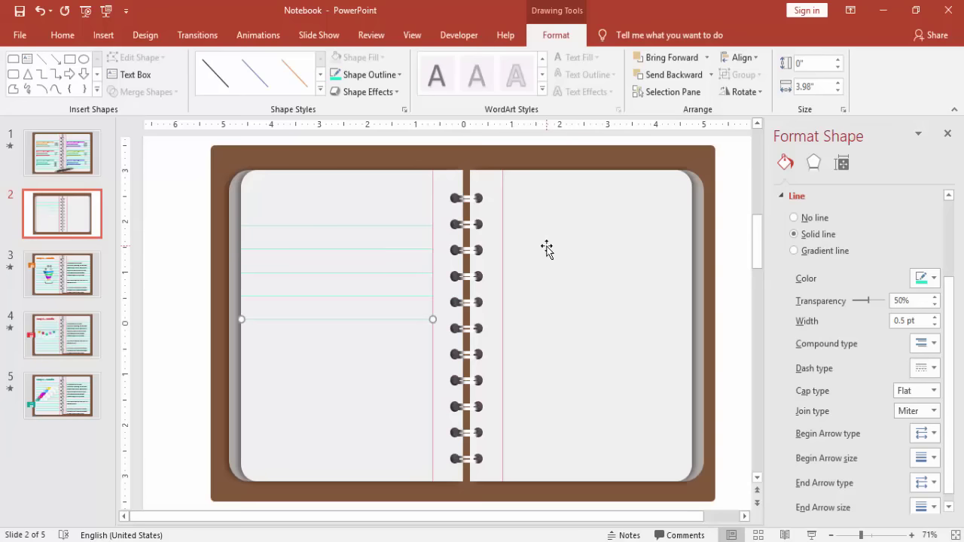
key("ctrl+d")
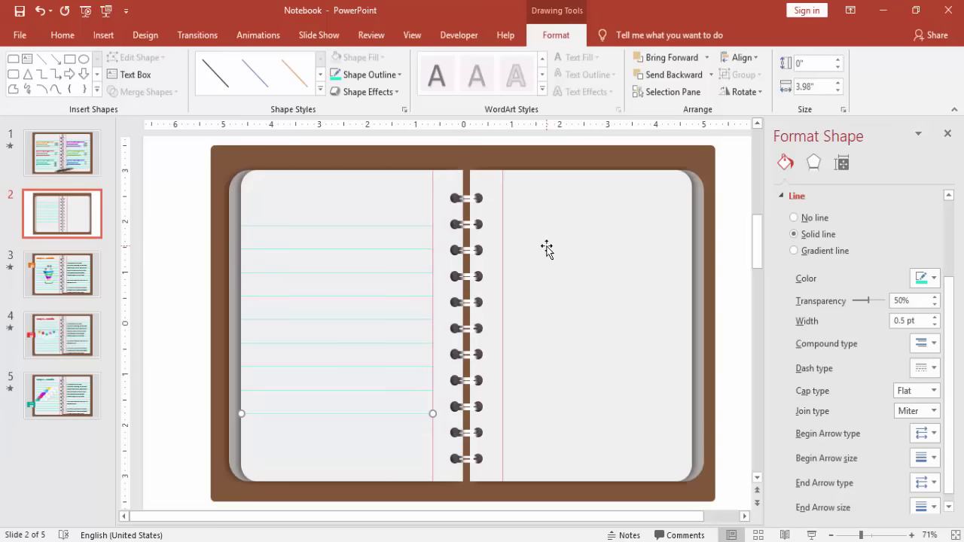
key("ctrl+d")
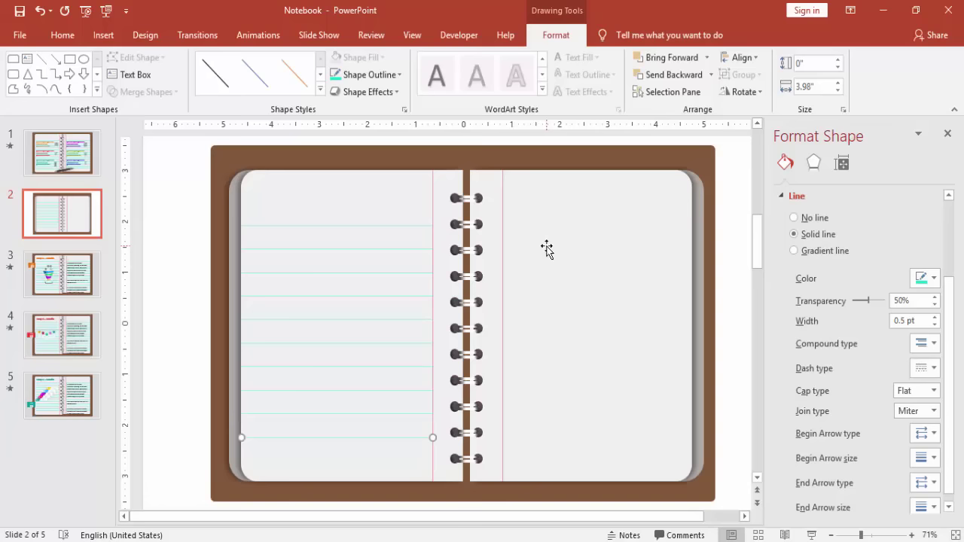
key("ctrl+d")
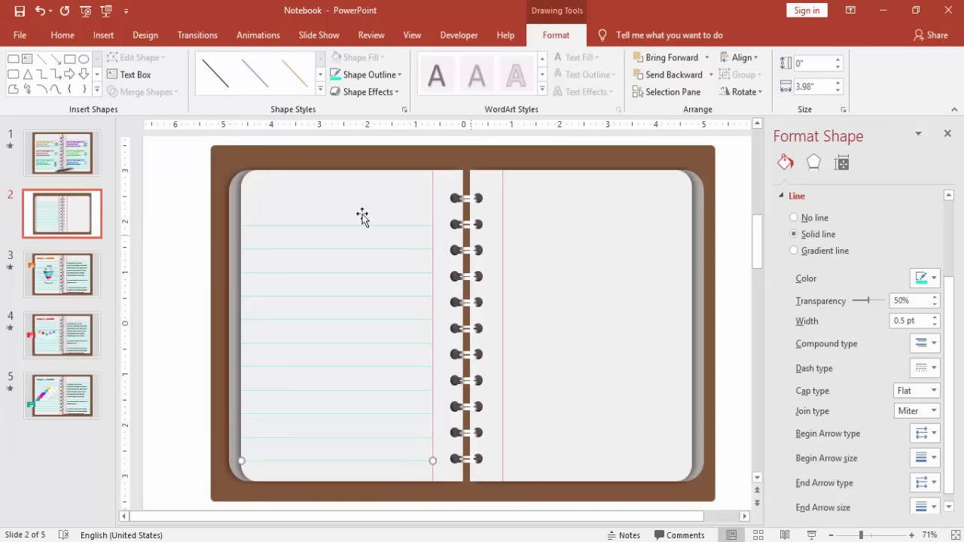
left_click(193, 209)
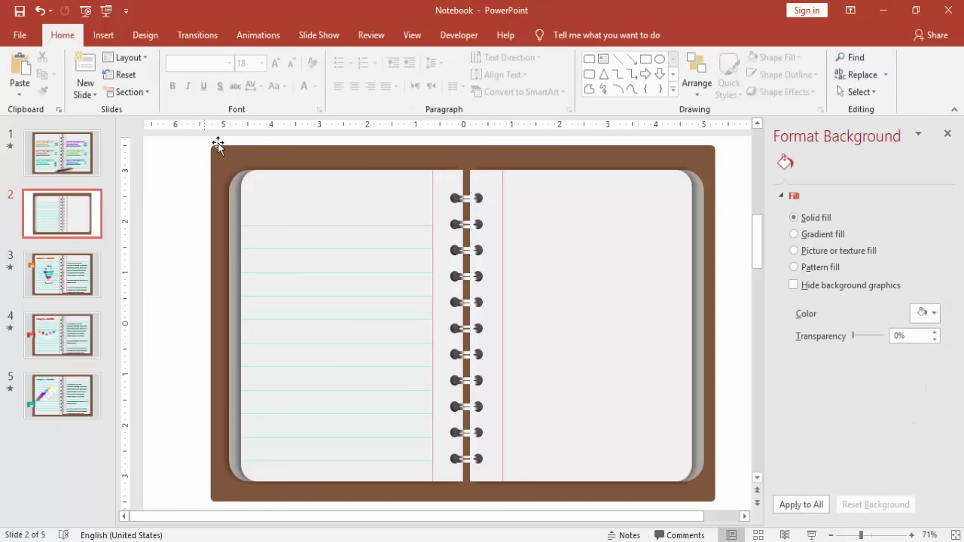
- Select the left page with its ruled and margin lines, excluding the shadow, and group them with Ctrl+G
left_click_drag(225, 149, 475, 516)
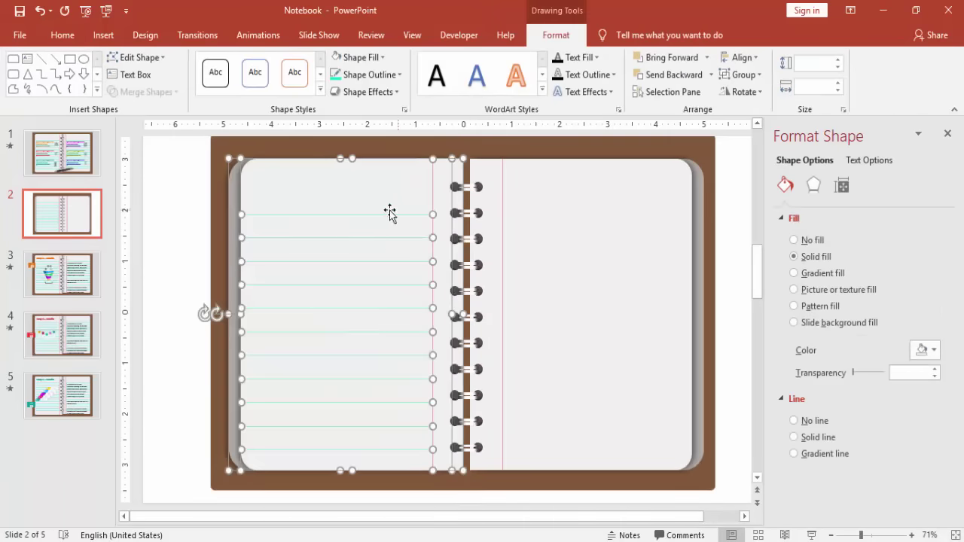
left_click(231, 174, "shift")
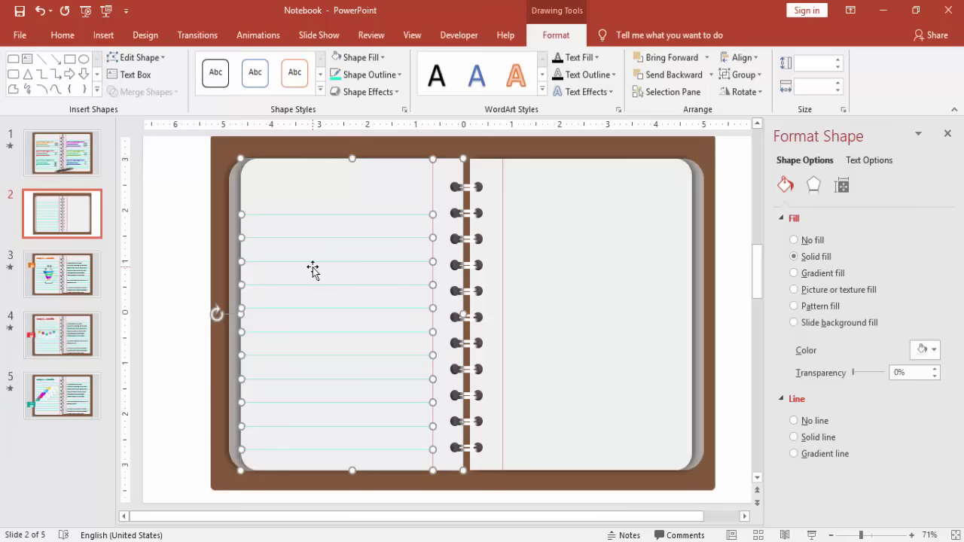
key("ctrl+g")
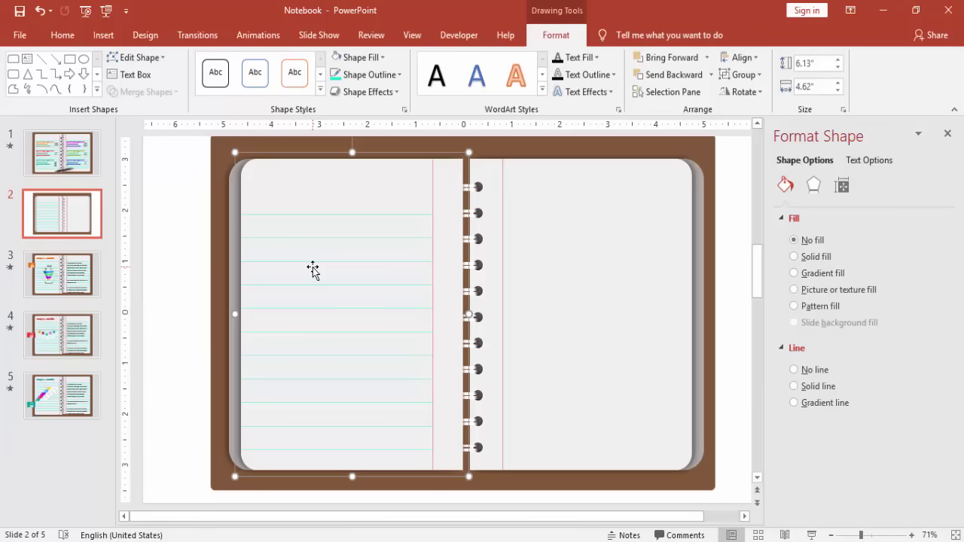